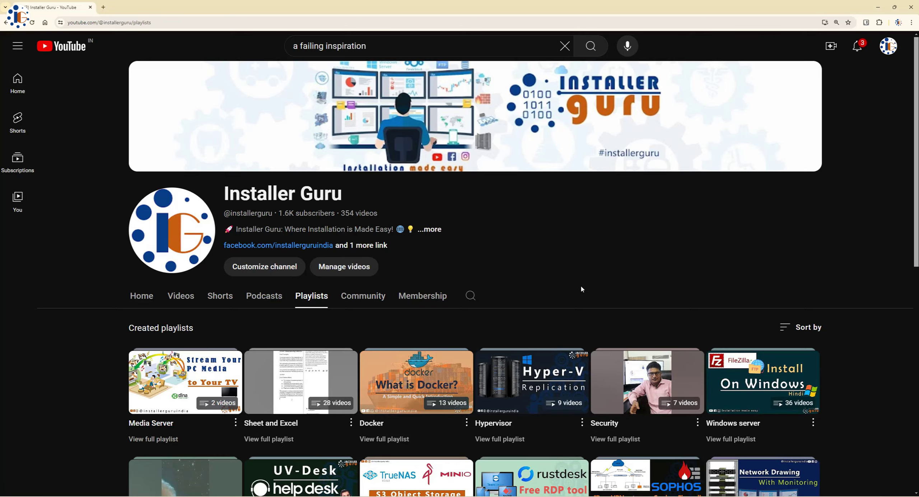
# Scroll down the channel's Playlists tab to the TrueNAS system playlist
pyautogui.scroll(-5, 581, 289)
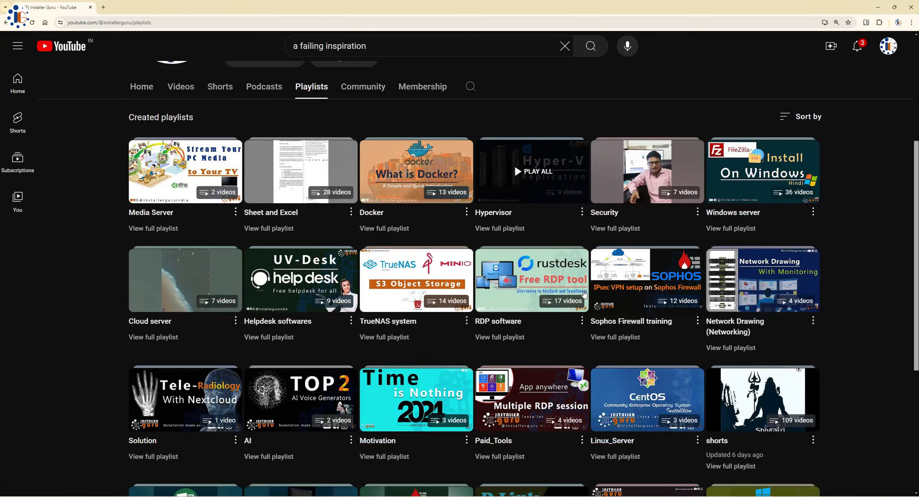
pyautogui.scroll(-3, 584, 294)
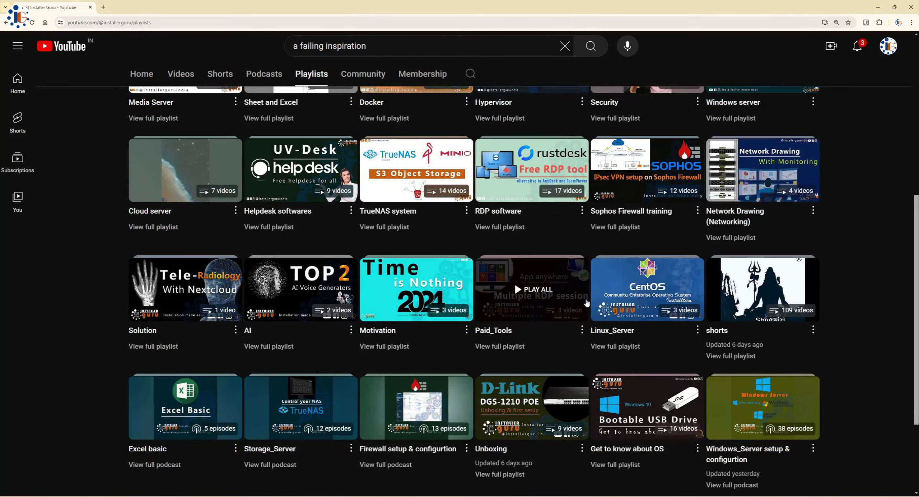
pyautogui.scroll(-2, 587, 303)
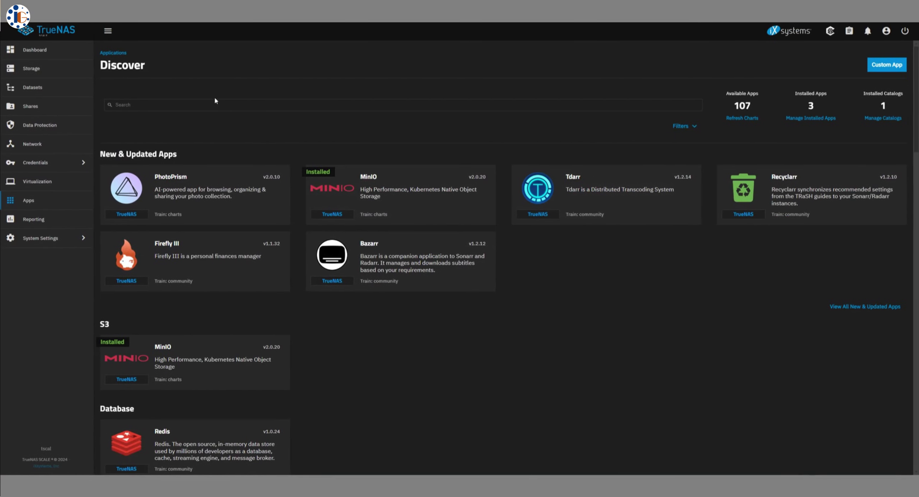
# Search the app catalogue for 'next', view Nextcloud's details, then go to the Datasets page
pyautogui.click(222, 104)
pyautogui.write('ne')
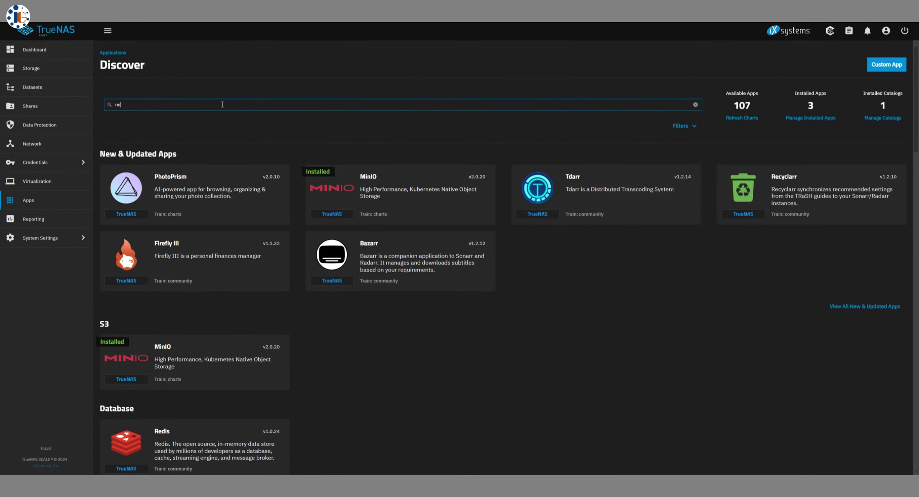
pyautogui.write('xt')
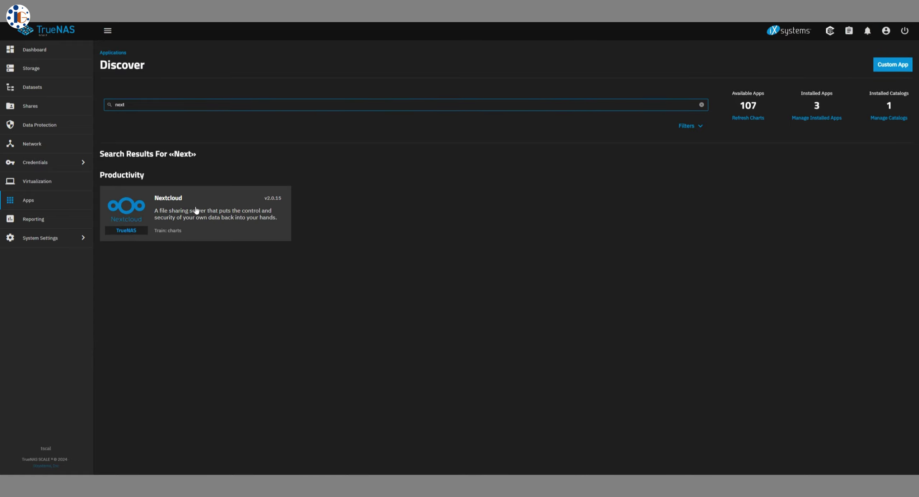
pyautogui.click(190, 224)
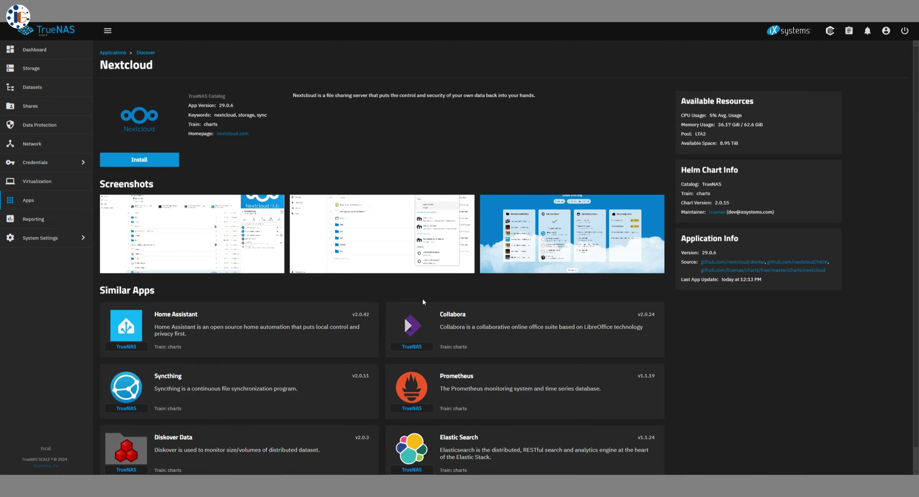
pyautogui.click(36, 94)
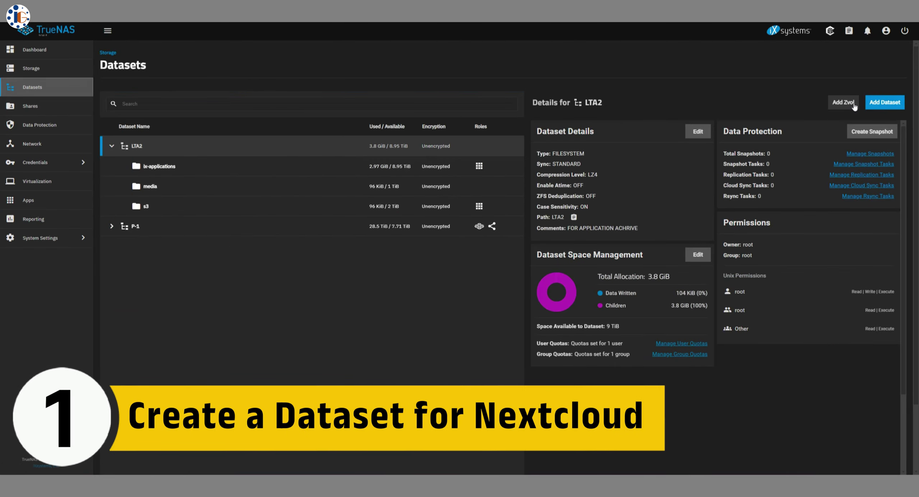
# Add a new dataset named nextcloud with a 1TB quota
pyautogui.click(881, 104)
pyautogui.click(653, 161)
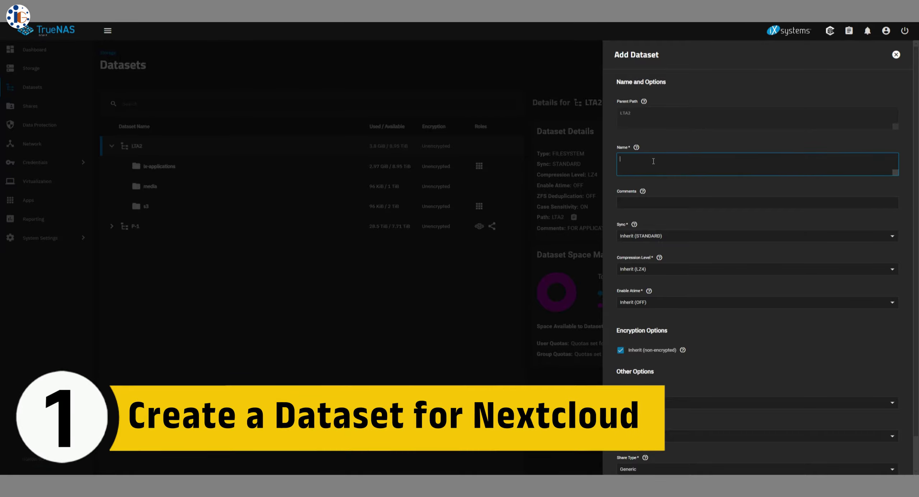
pyautogui.write('nextcloud')
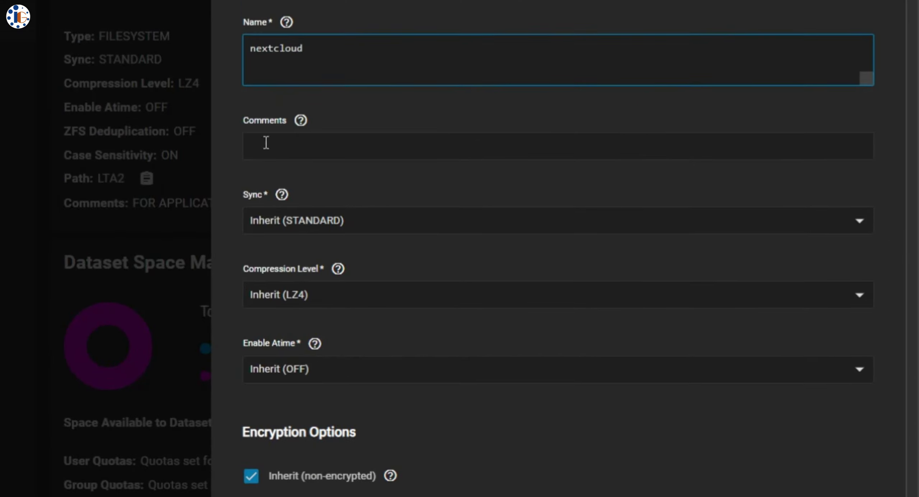
pyautogui.scroll(-2, 538, 194)
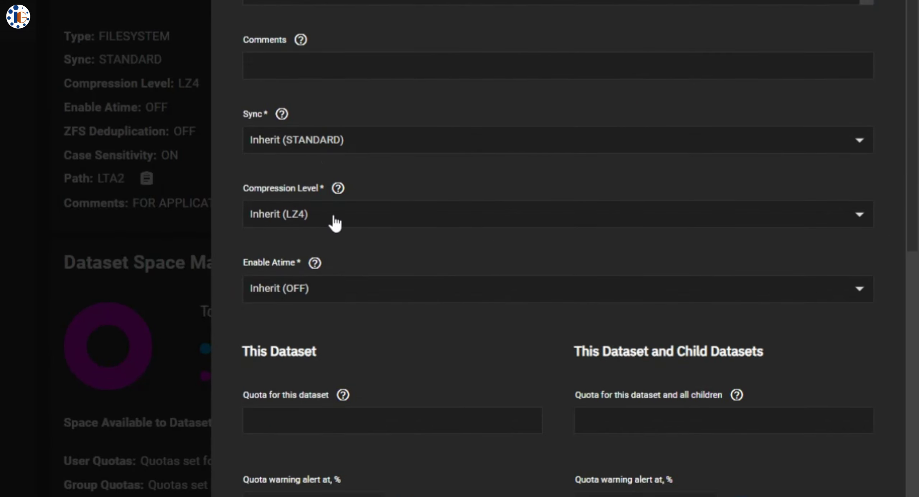
pyautogui.scroll(-6, 390, 300)
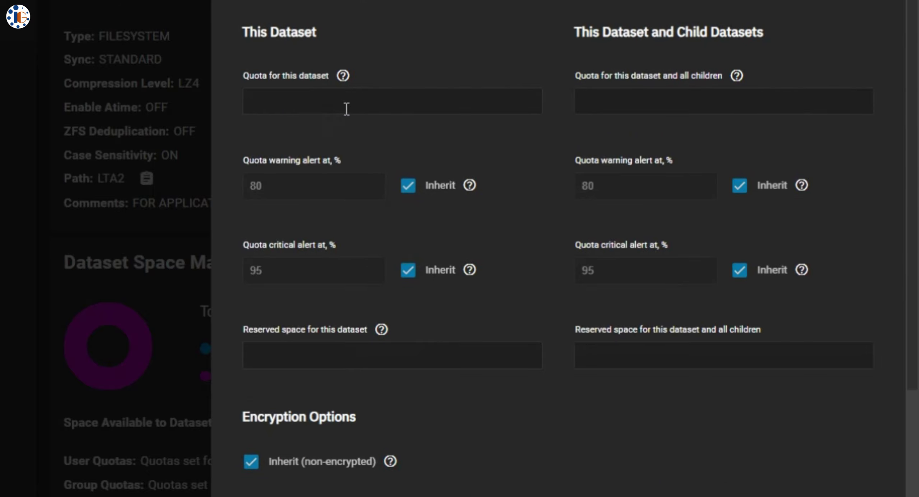
pyautogui.write('1TB')
pyautogui.scroll(-7, 494, 389)
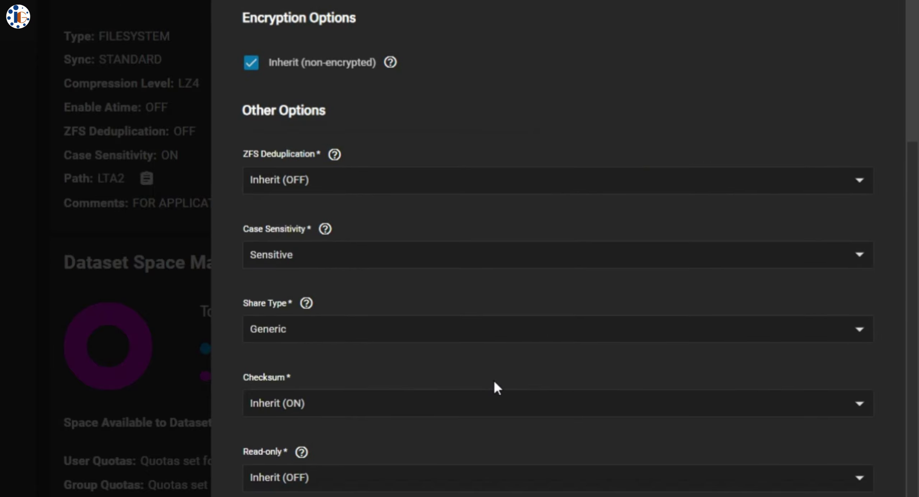
# Try ZFS Deduplication on, then set it back to Inherit (OFF)
pyautogui.click(334, 154)
pyautogui.click(384, 182)
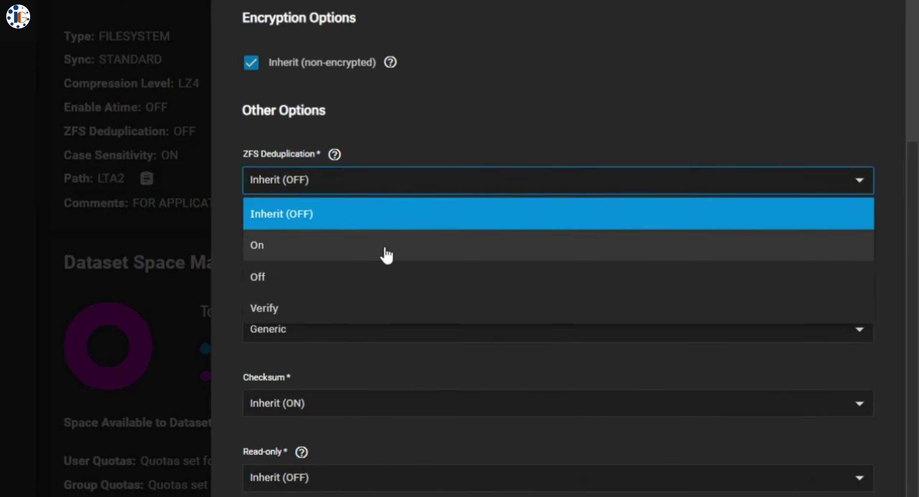
pyautogui.click(346, 242)
pyautogui.click(169, 315)
pyautogui.click(404, 182)
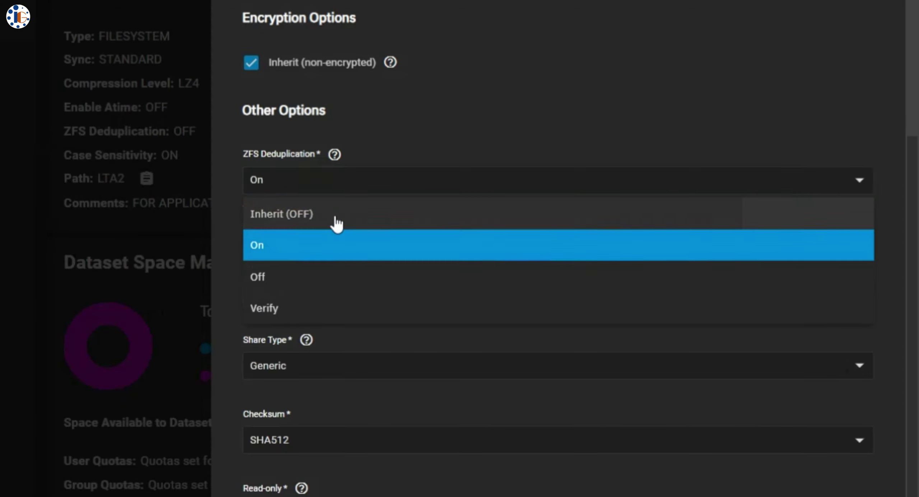
pyautogui.click(334, 222)
# Set the dataset's share type to Apps
pyautogui.scroll(-4, 425, 209)
pyautogui.click(410, 176)
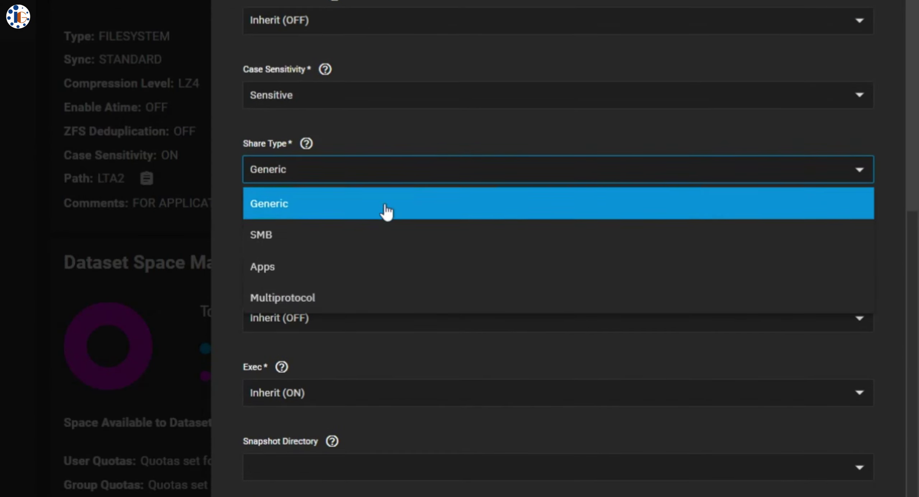
pyautogui.click(395, 266)
pyautogui.scroll(-7, 424, 435)
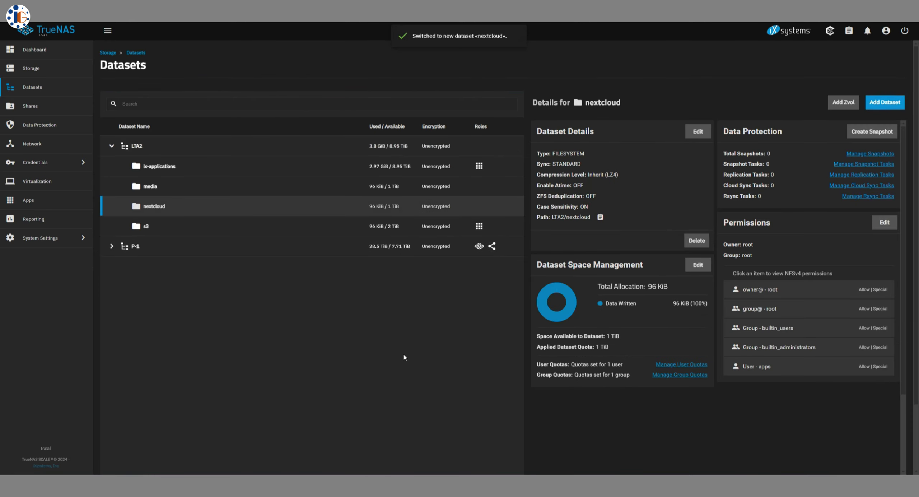
# Find Nextcloud in Discover Apps and start installing version 2.0.15
pyautogui.click(33, 200)
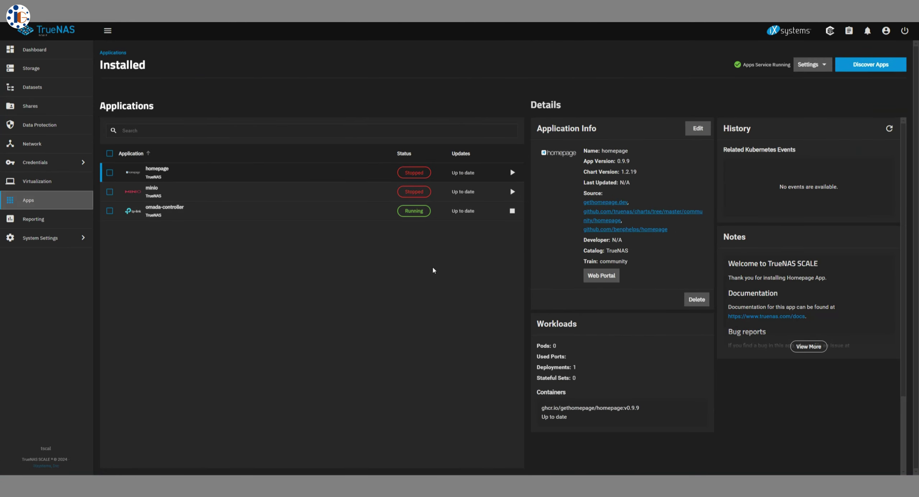
pyautogui.click(874, 66)
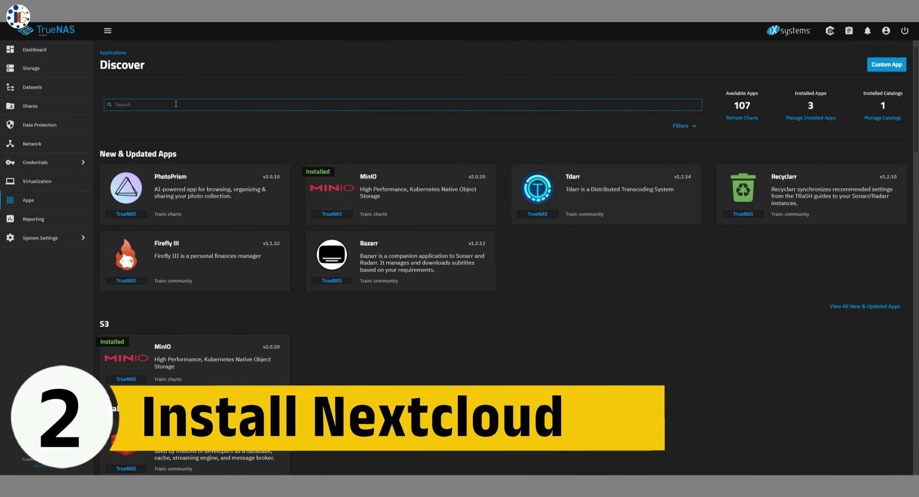
pyautogui.write('next')
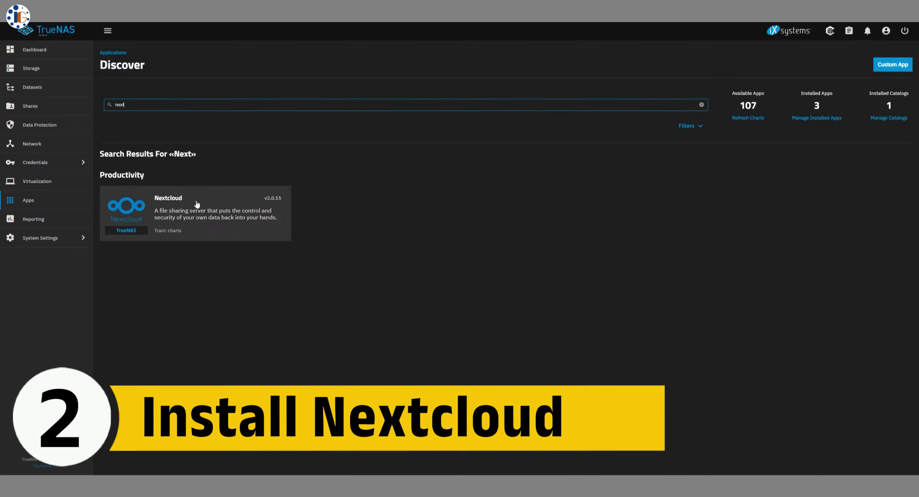
pyautogui.click(226, 213)
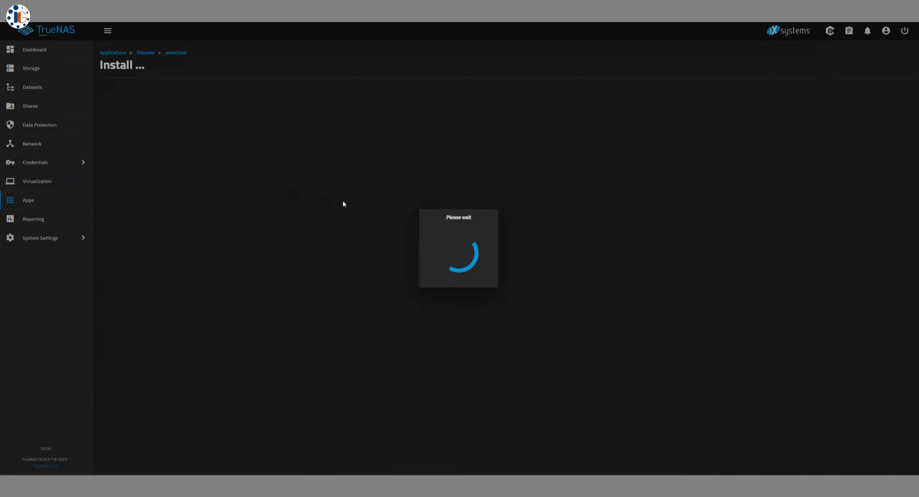
pyautogui.click(216, 178)
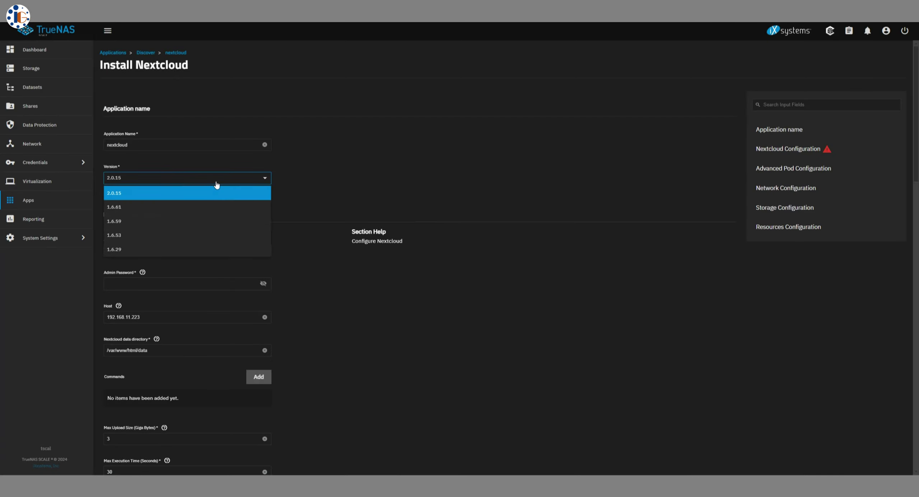
pyautogui.press('Escape')
# Enter the admin user credentials and change the max upload size from 3 to 16 GB
pyautogui.scroll(-4, 318, 199)
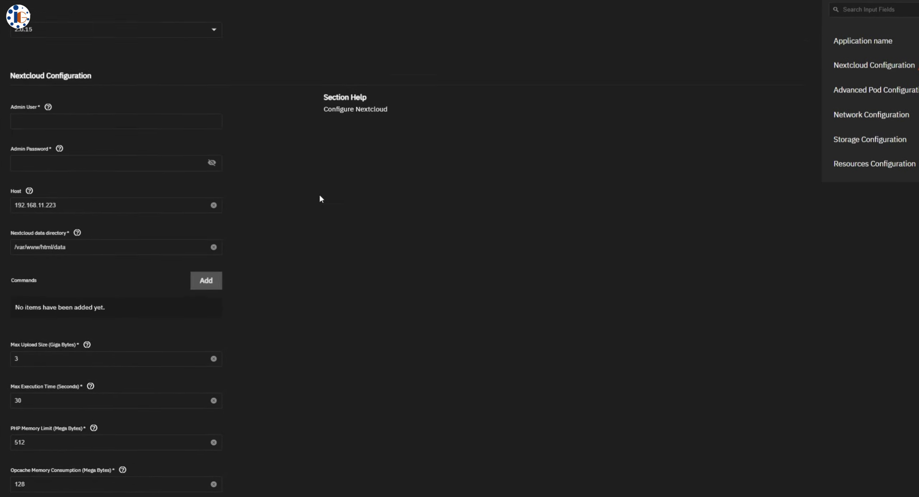
pyautogui.click(78, 111)
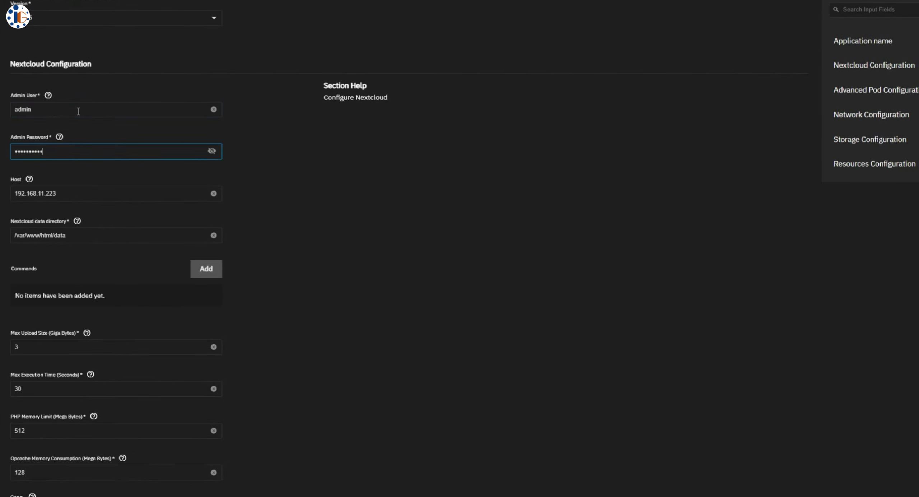
pyautogui.scroll(-2, 150, 222)
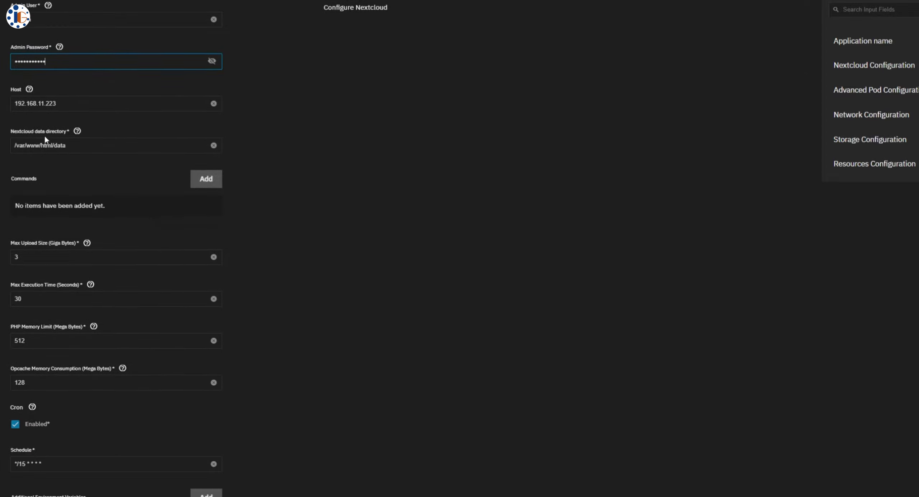
pyautogui.scroll(-2, 116, 229)
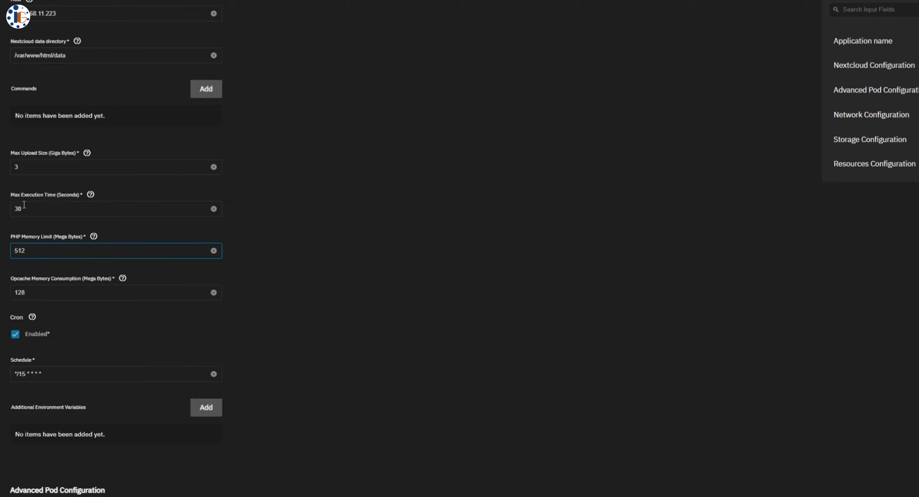
pyautogui.press('BackSpace')
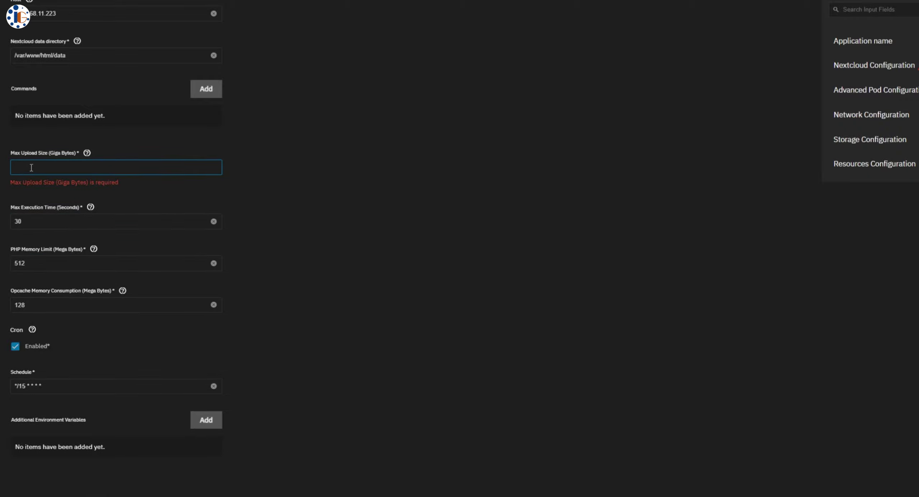
pyautogui.write('16')
pyautogui.click(29, 208)
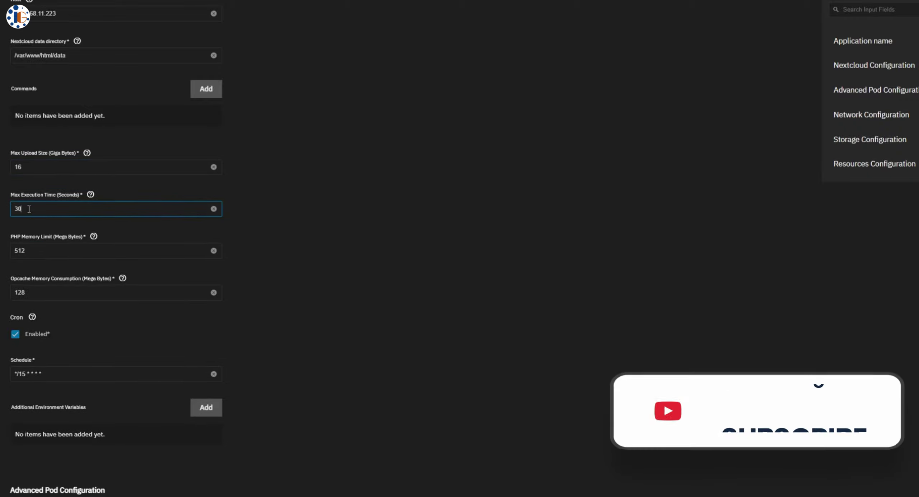
# Select the truenas_default certificate for Nextcloud
pyautogui.scroll(-5, 68, 275)
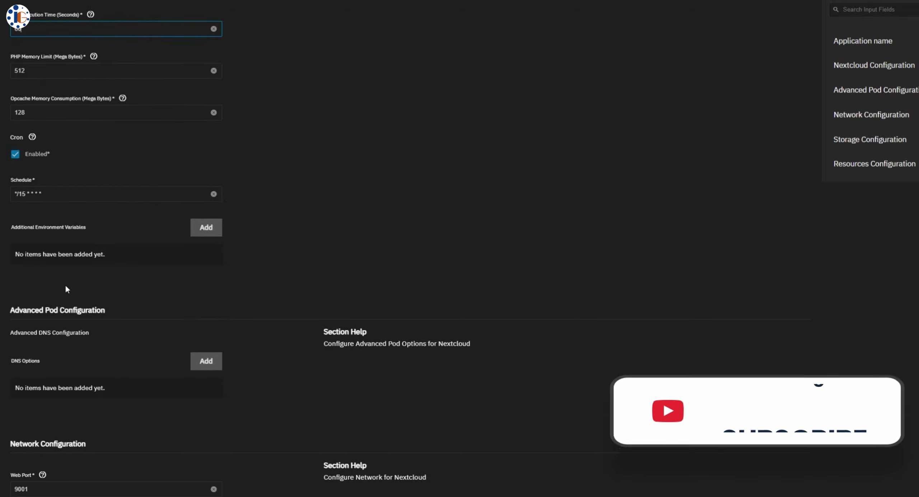
pyautogui.scroll(-7, 64, 283)
pyautogui.click(83, 261)
pyautogui.click(79, 296)
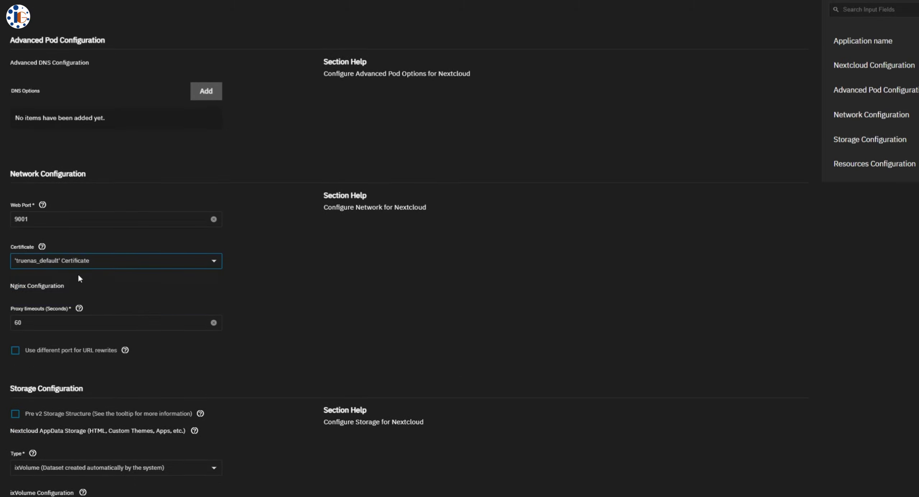
pyautogui.scroll(-4, 89, 281)
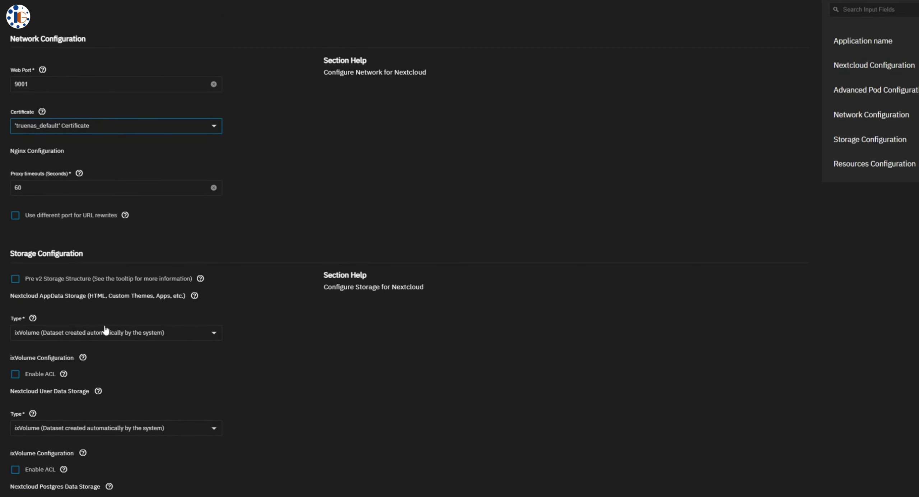
pyautogui.scroll(-2, 105, 326)
pyautogui.scroll(-1, 107, 322)
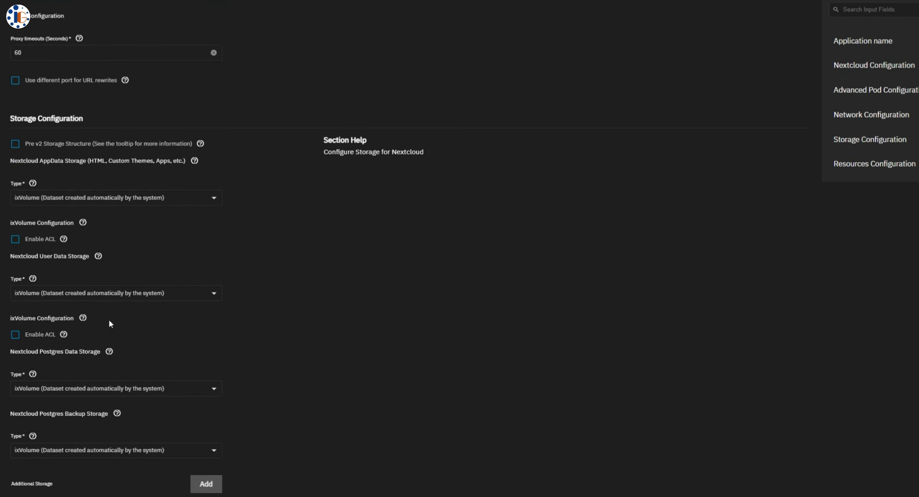
# Store app data and user data in host path /mnt/LTA2/nextcloud
pyautogui.click(125, 206)
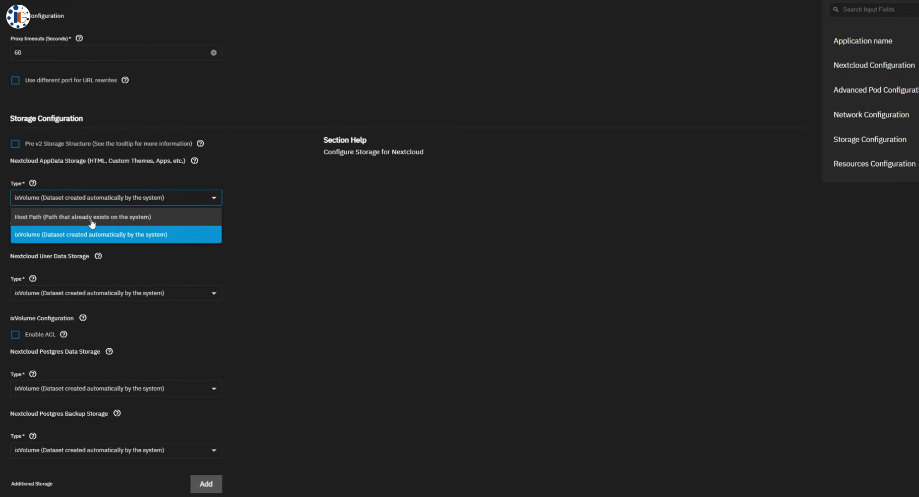
pyautogui.click(92, 214)
pyautogui.click(15, 300)
pyautogui.click(26, 316)
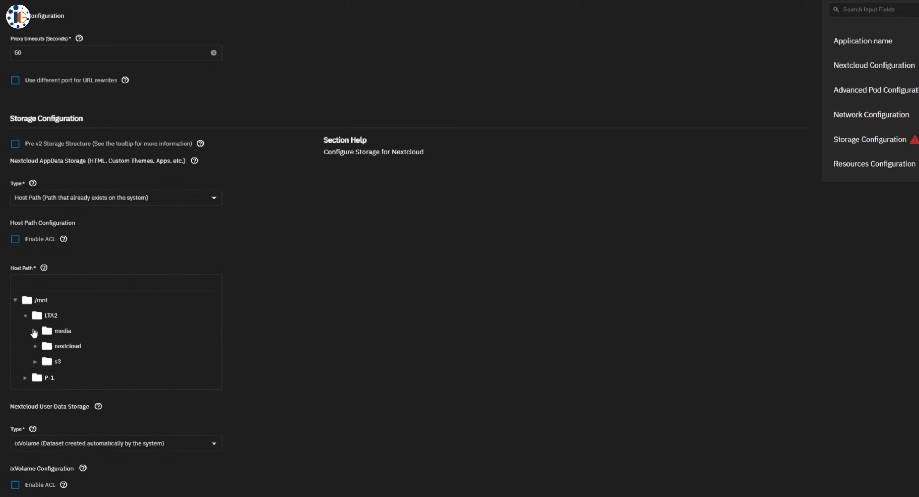
pyautogui.scroll(-6, 256, 353)
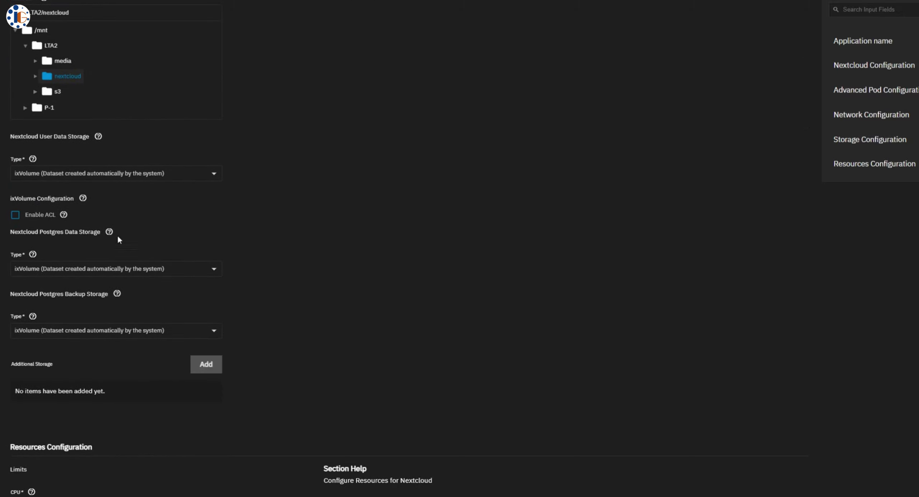
pyautogui.click(91, 172)
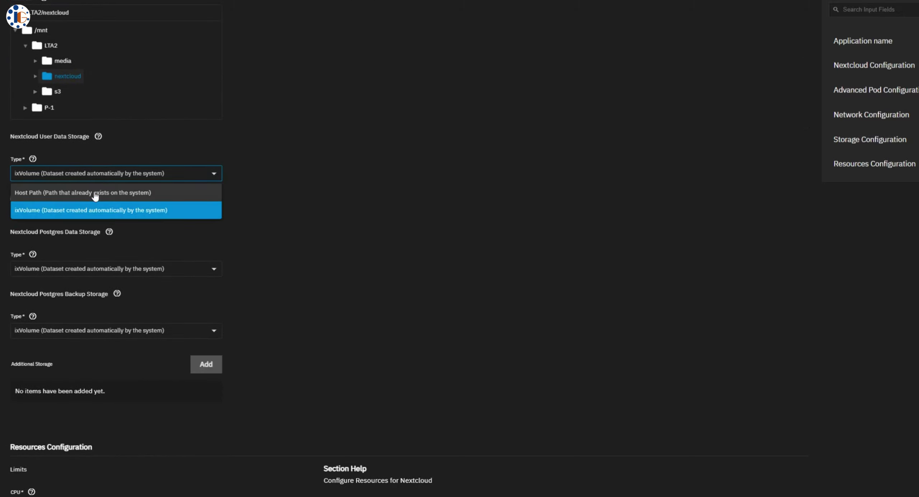
pyautogui.click(92, 190)
pyautogui.click(15, 275)
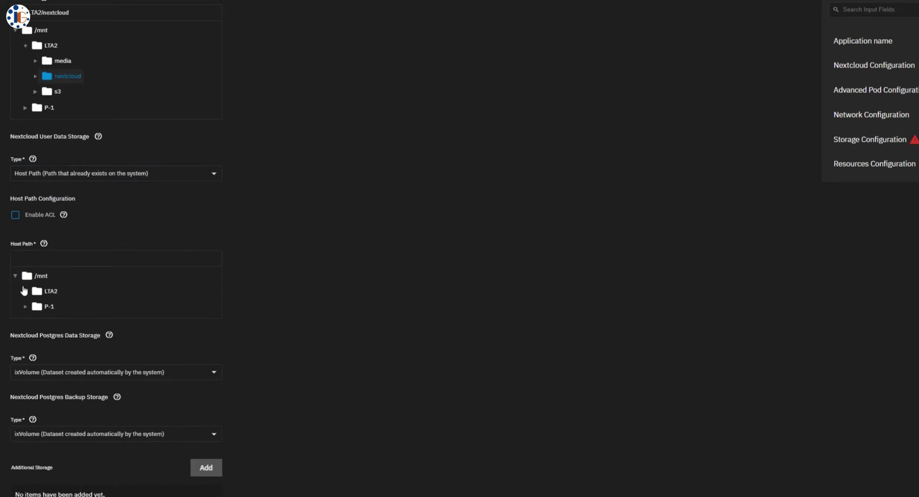
pyautogui.click(25, 291)
pyautogui.scroll(-5, 247, 296)
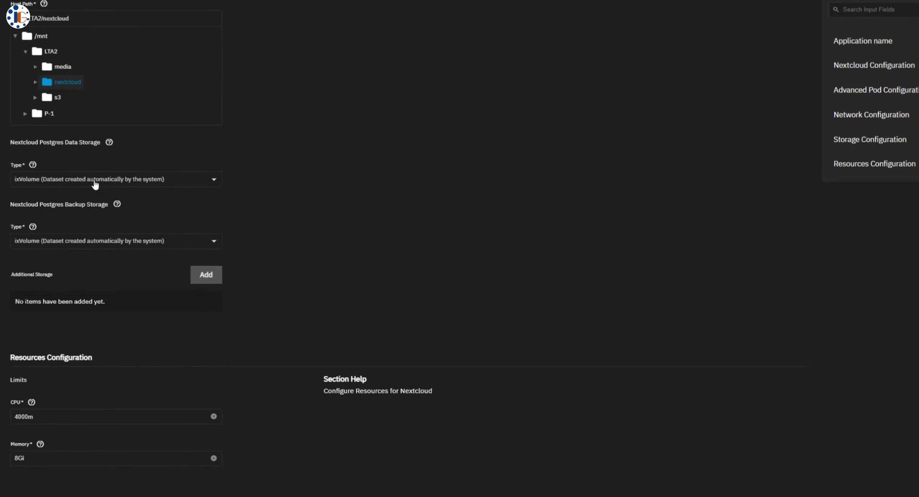
# Store Postgres data in host path /mnt/LTA2/nextcloud and submit the Nextcloud install
pyautogui.click(95, 184)
pyautogui.click(68, 197)
pyautogui.click(15, 262)
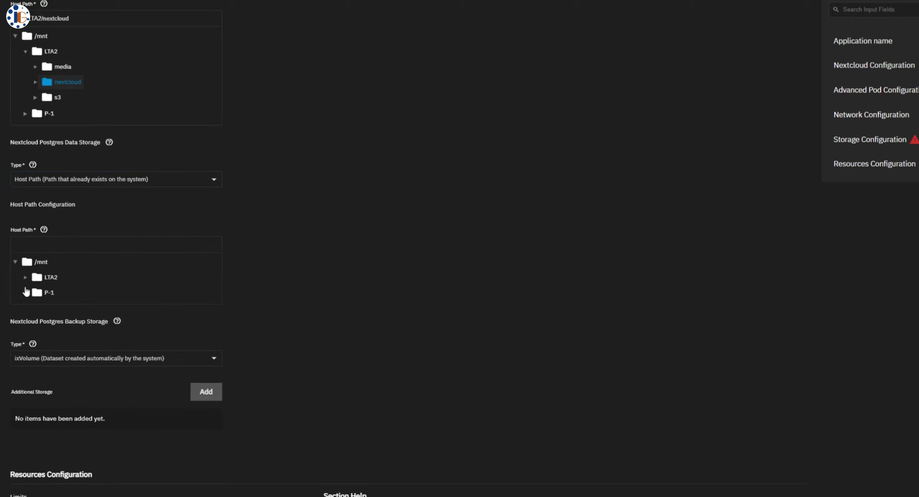
pyautogui.click(25, 278)
pyautogui.scroll(-4, 257, 311)
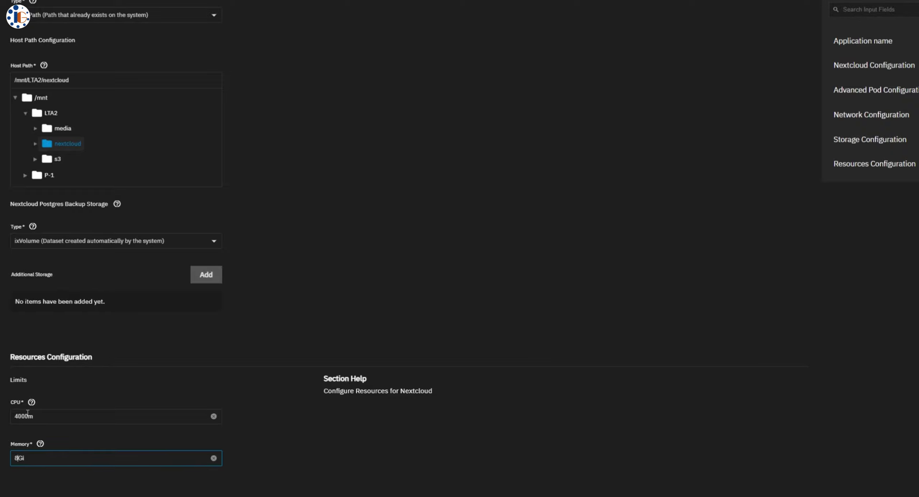
pyautogui.press('Return')
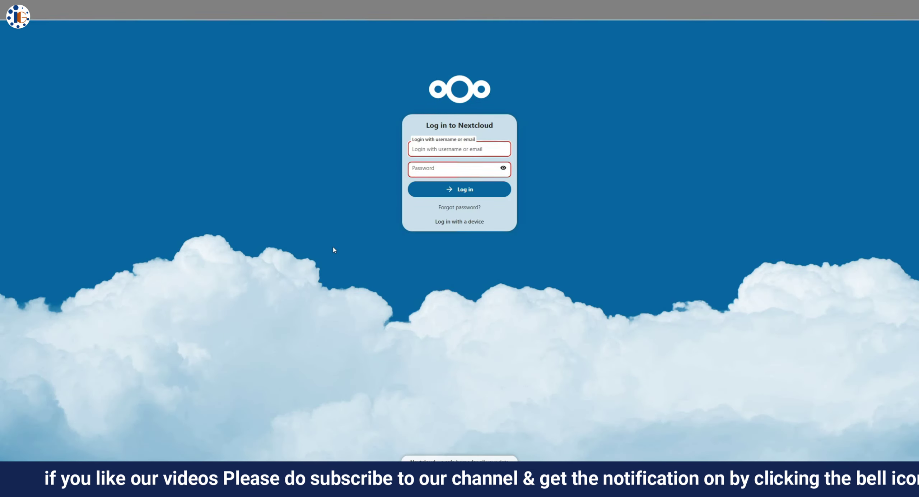
# Log in to Nextcloud with the administrator username and password
pyautogui.write('admin')
pyautogui.press('Tab')
pyautogui.write('admin')
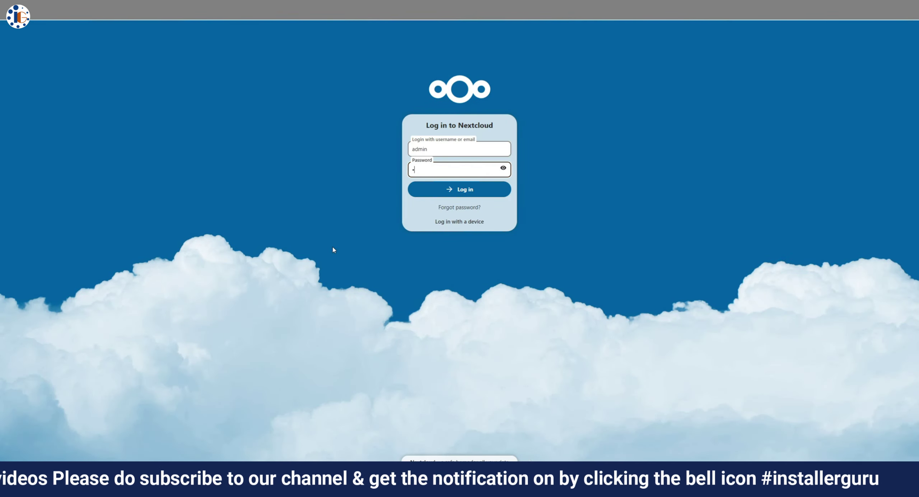
pyautogui.write('123')
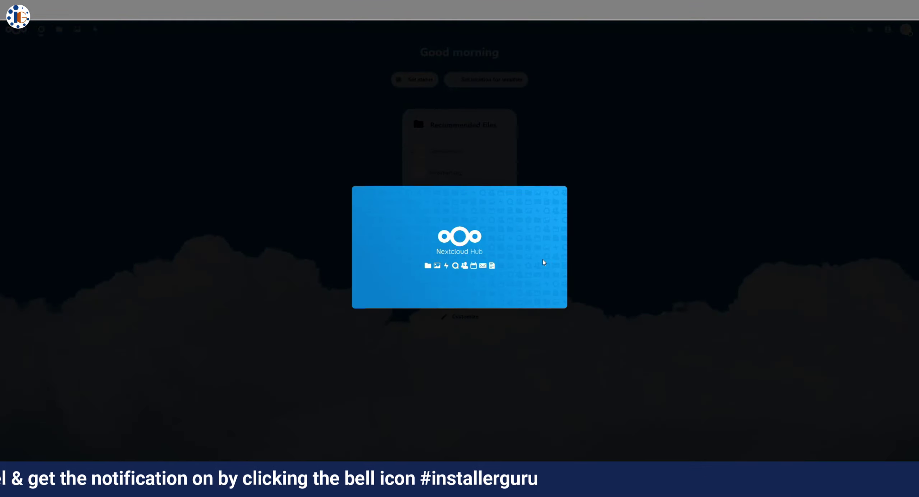
# Finish the four-page welcome tour, then browse TrueNAS's Discover apps catalogue
pyautogui.click(909, 248)
pyautogui.click(909, 247)
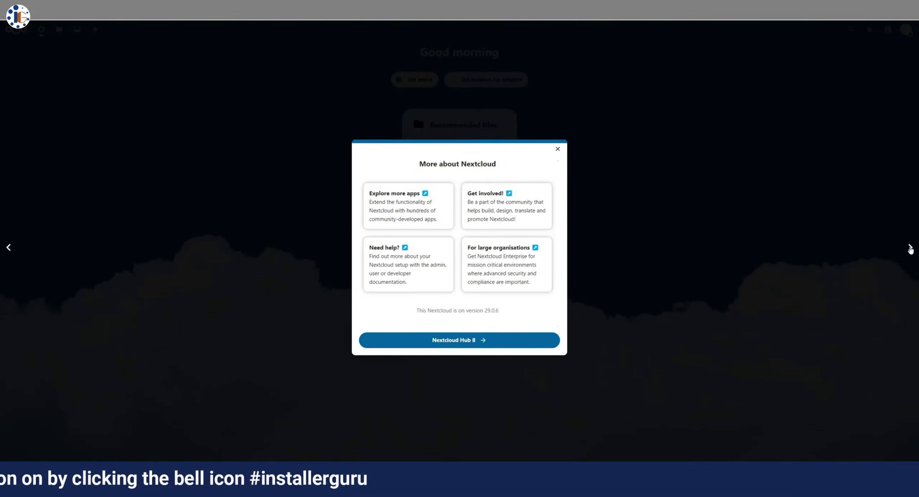
pyautogui.click(909, 247)
pyautogui.click(910, 247)
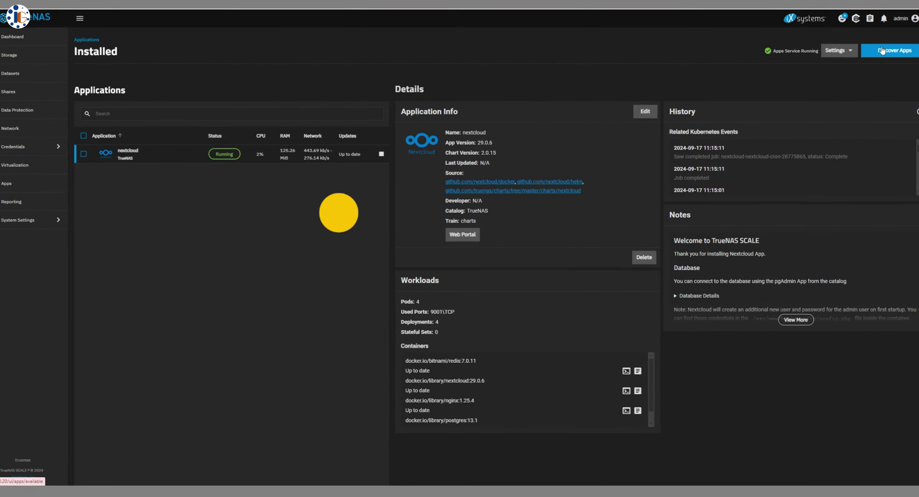
pyautogui.click(882, 50)
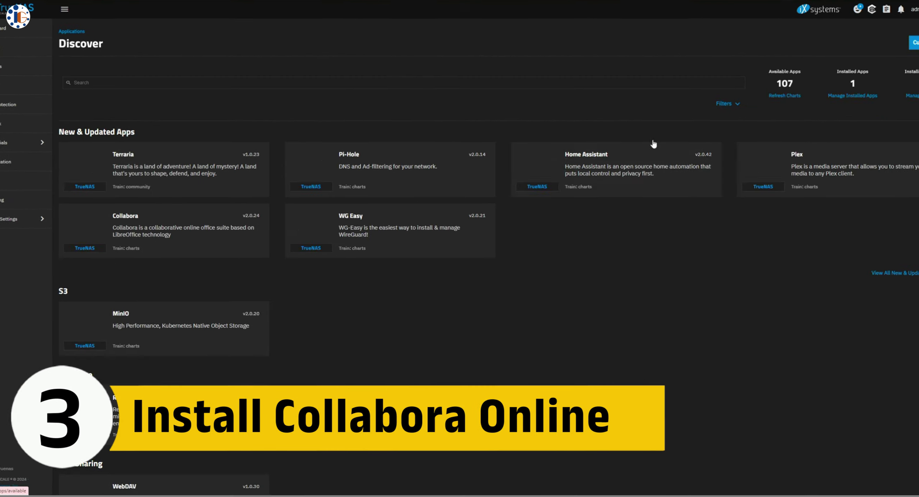
# Install Collabora from its app card using the truenas_default certificate
pyautogui.click(198, 238)
pyautogui.click(104, 129)
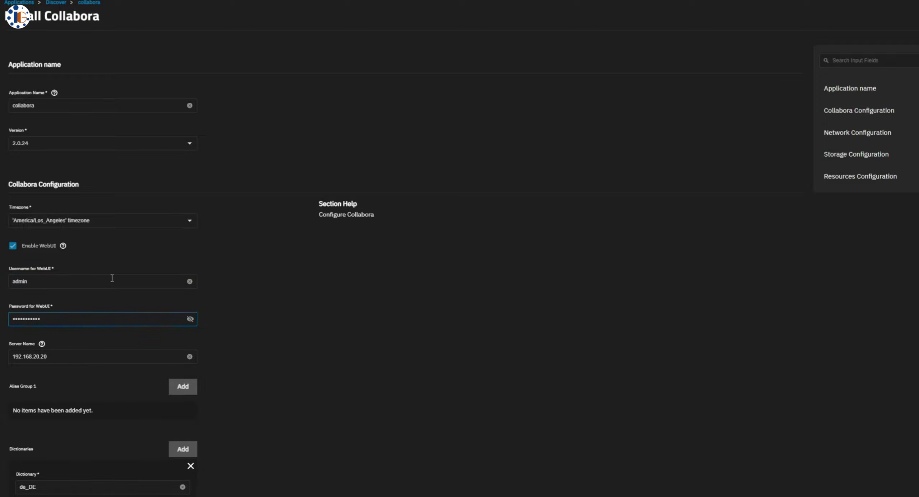
pyautogui.scroll(-15, 151, 348)
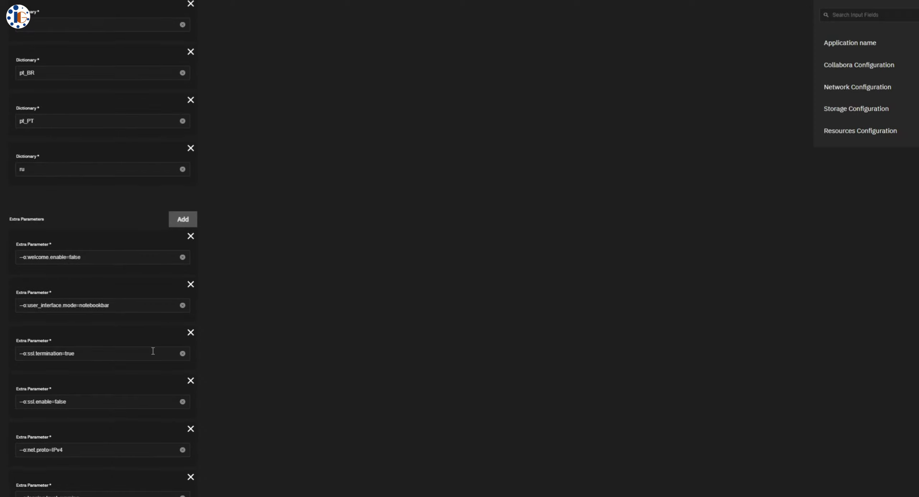
pyautogui.scroll(-15, 152, 350)
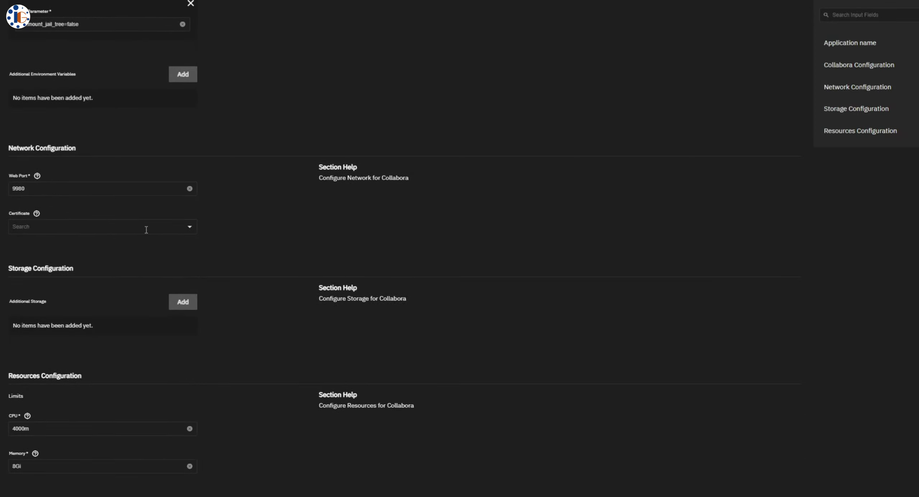
pyautogui.click(146, 230)
pyautogui.click(146, 268)
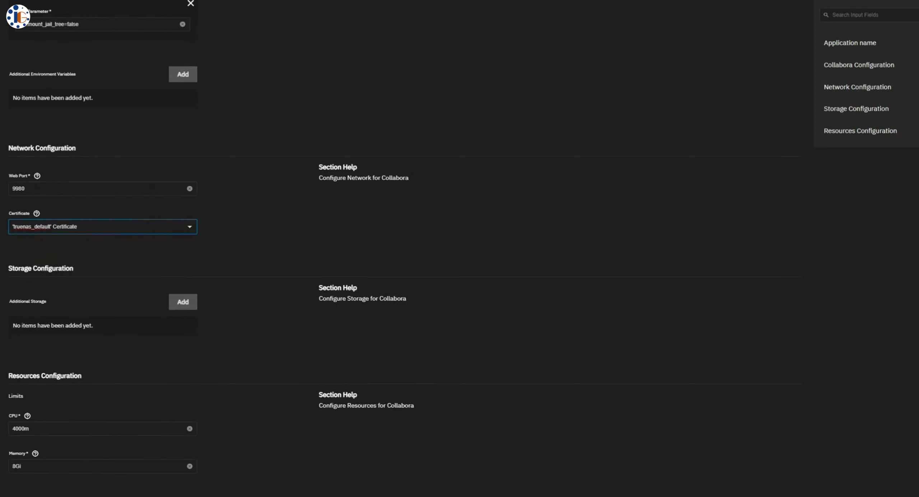
pyautogui.click(22, 495)
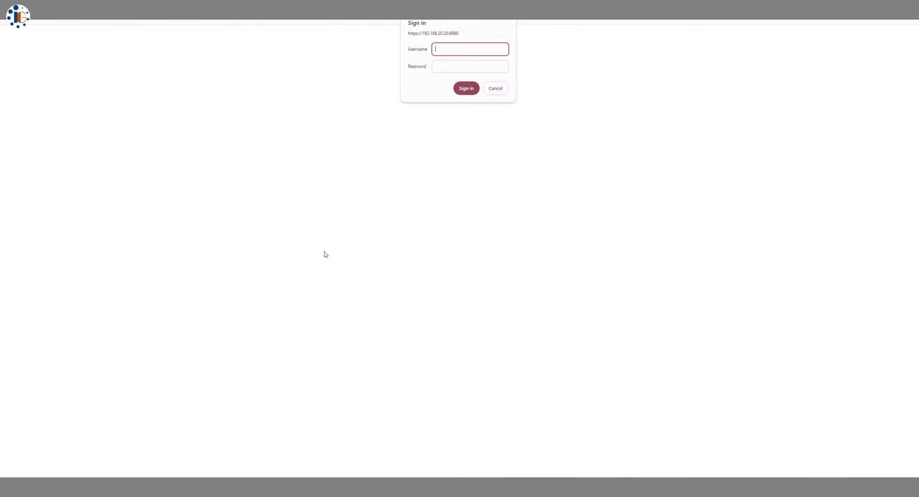
# Submit the WebUI credentials to sign in to the Collabora admin console
pyautogui.press('Return')
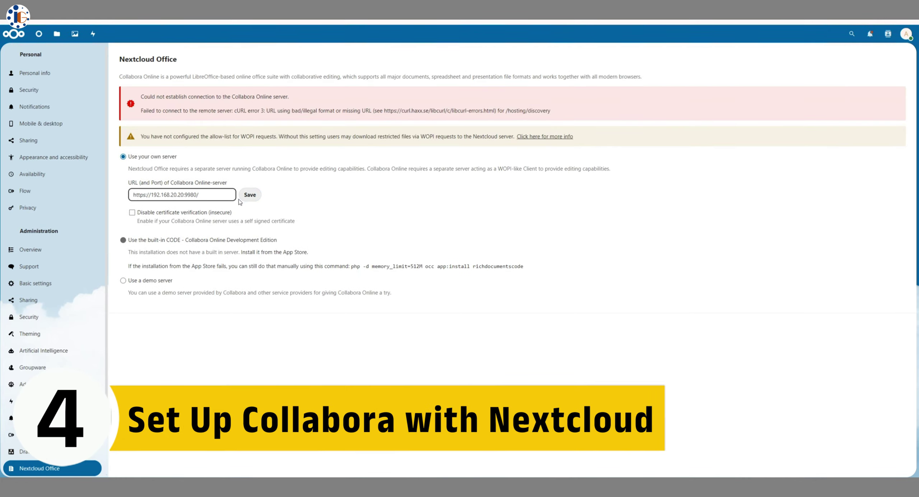
pyautogui.press('BackSpace')
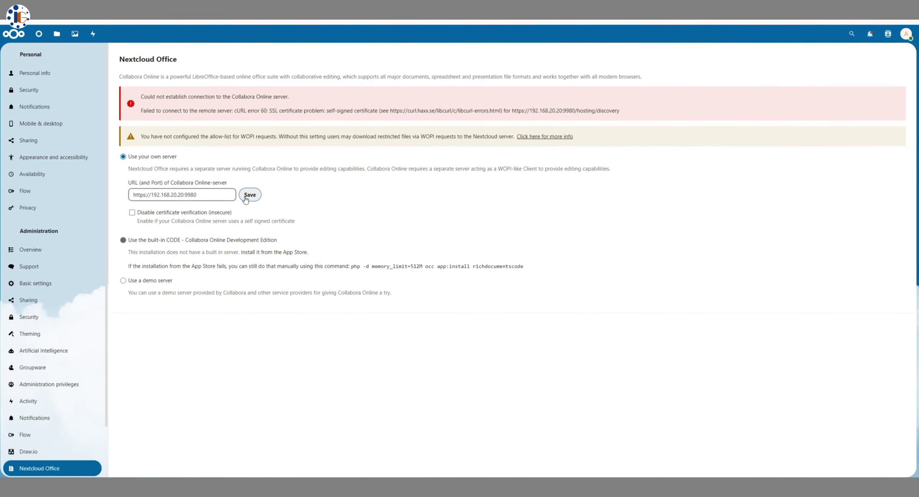
pyautogui.click(153, 215)
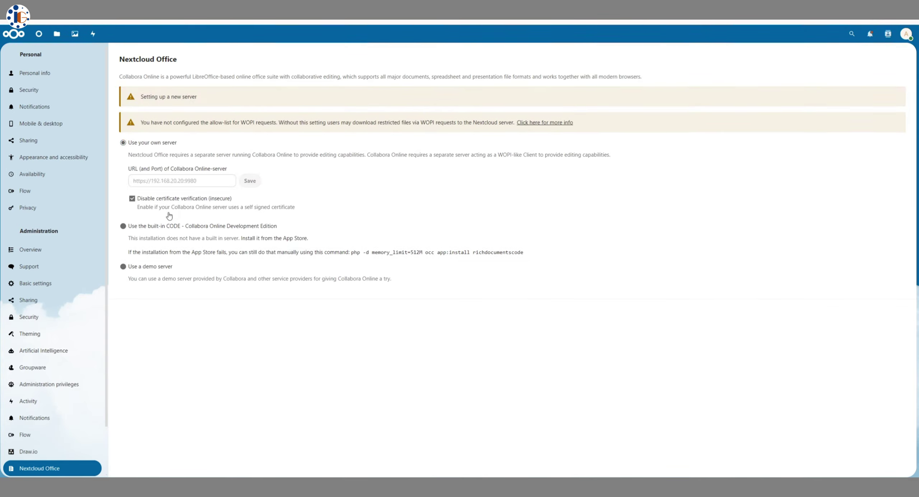
pyautogui.click(248, 219)
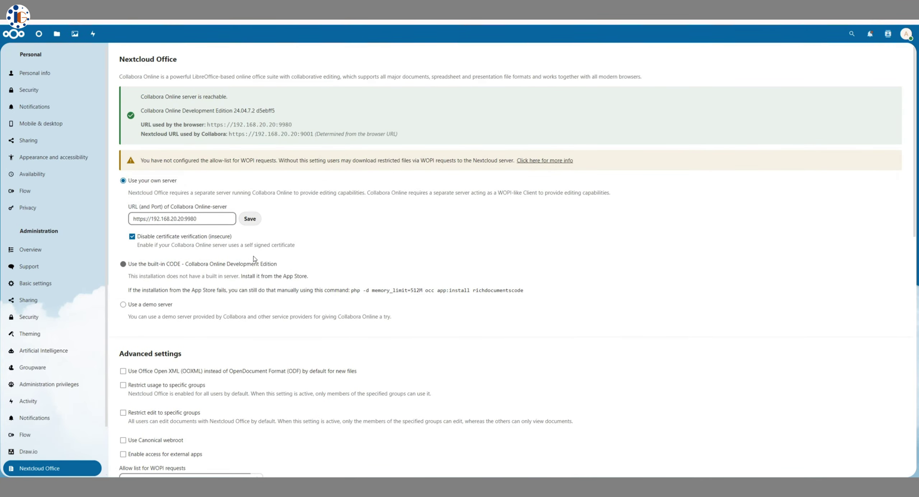
pyautogui.scroll(-2, 146, 317)
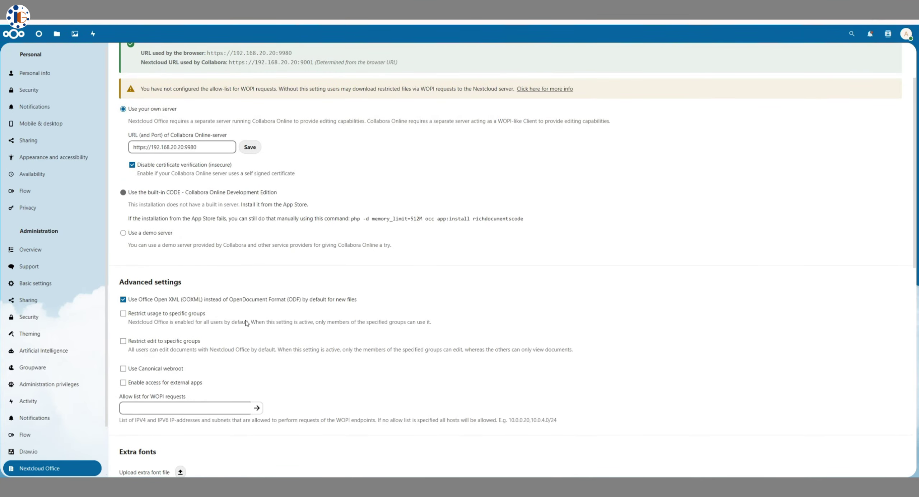
pyautogui.scroll(2, 342, 331)
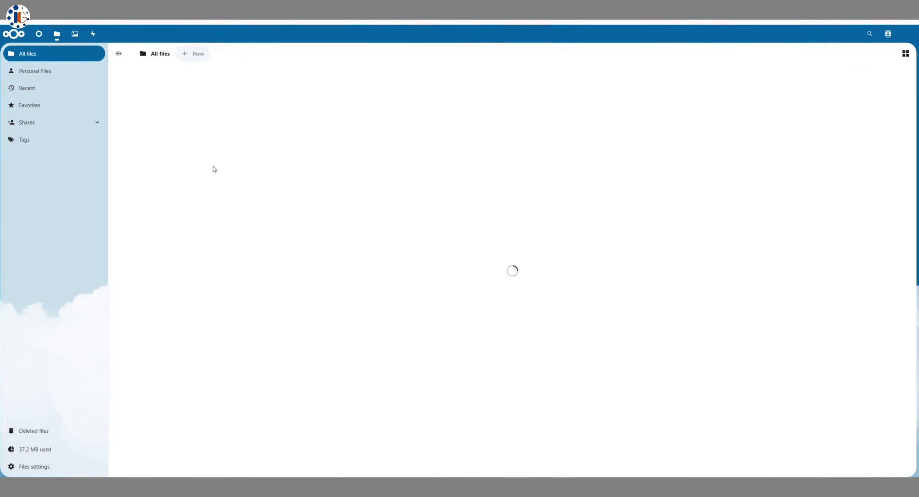
# Open Documents/Welcome to Nextcloud Hub.docx in Collabora and dismiss its welcome slides
pyautogui.click(183, 199)
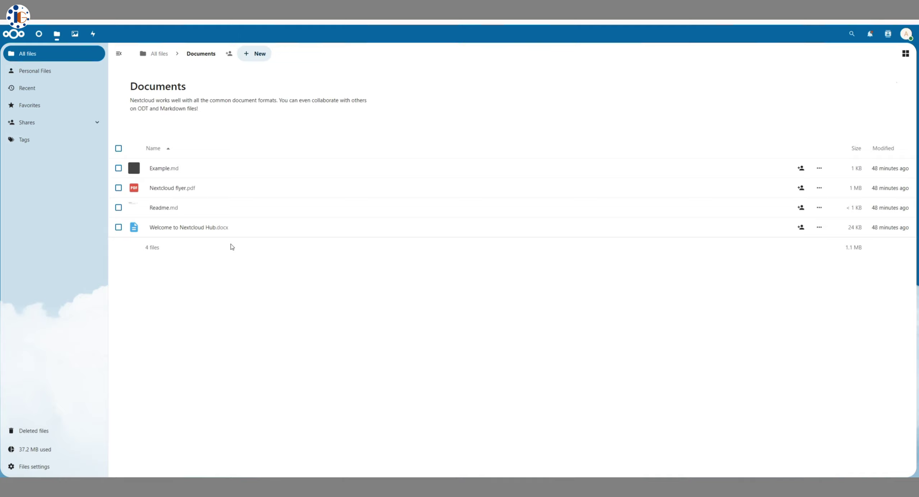
pyautogui.click(230, 228)
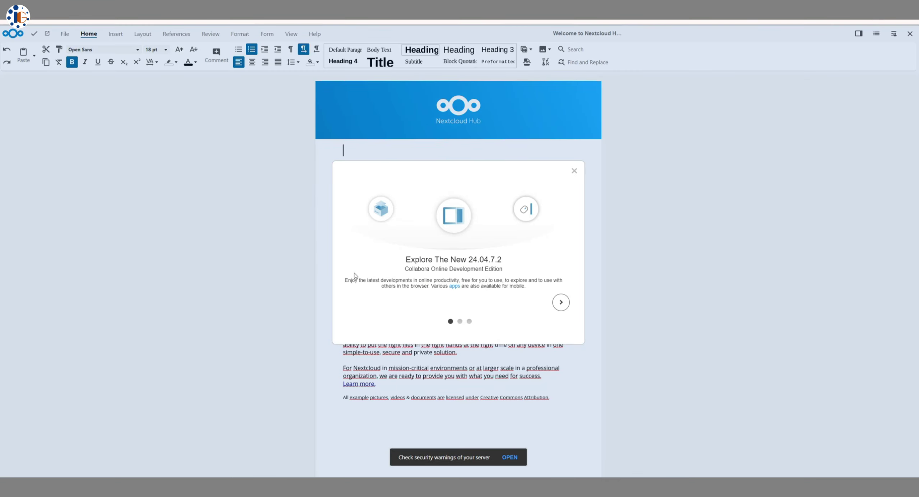
pyautogui.click(560, 302)
pyautogui.click(560, 301)
pyautogui.click(559, 304)
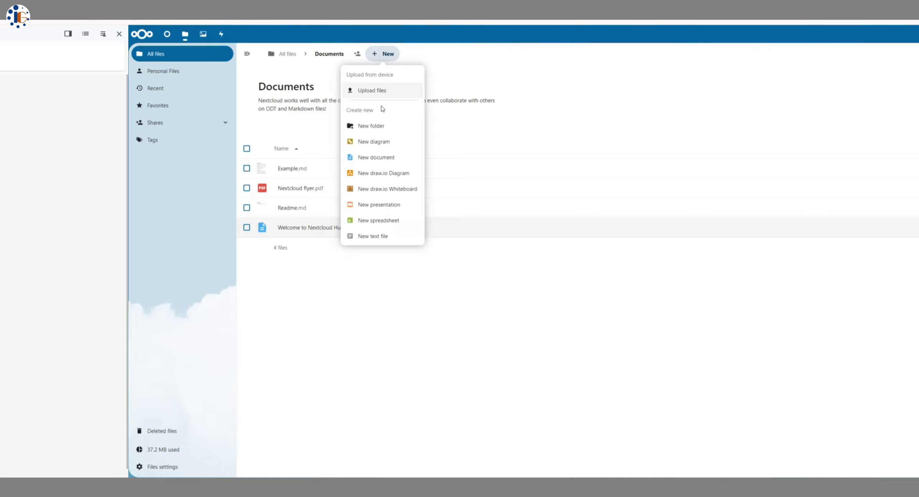
# Create a spreadsheet named test and type the heading 'name' into cell D9
pyautogui.click(251, 220)
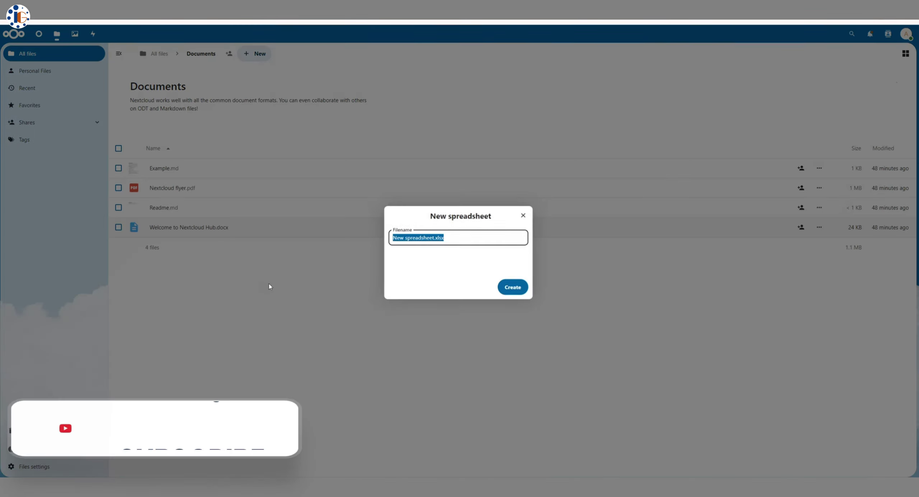
pyautogui.press('Return')
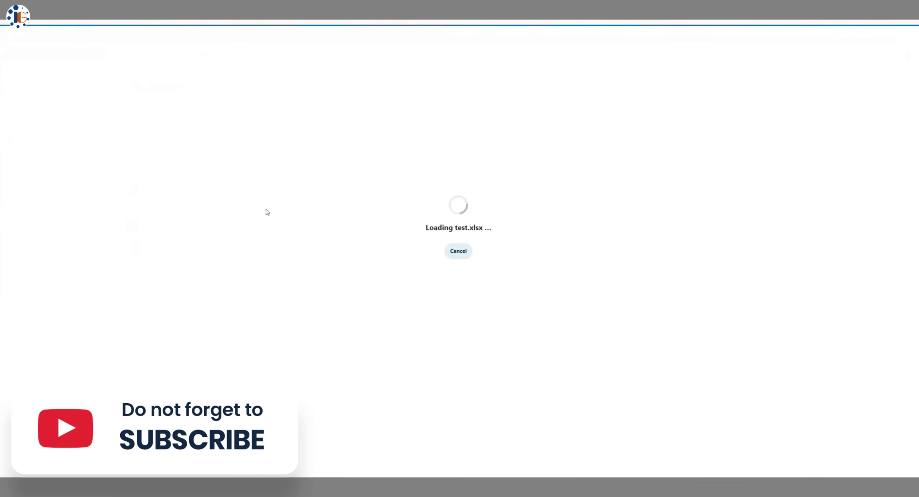
pyautogui.click(122, 149)
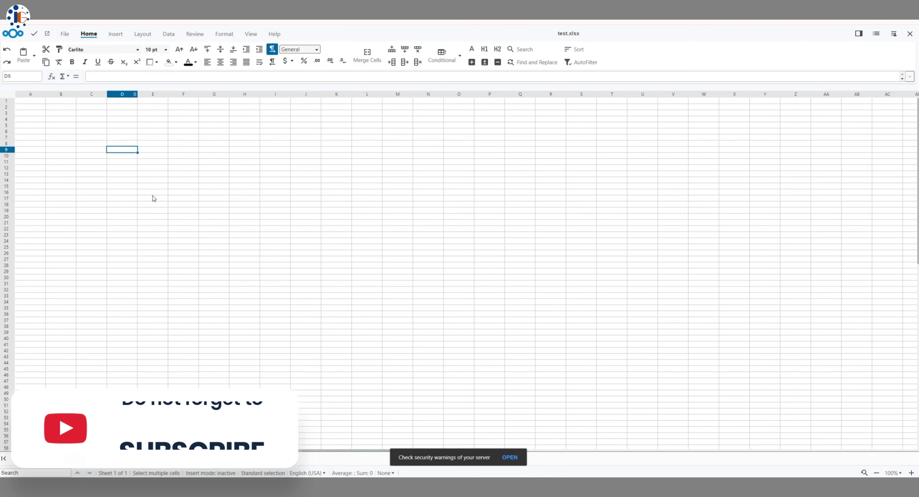
pyautogui.write('name')
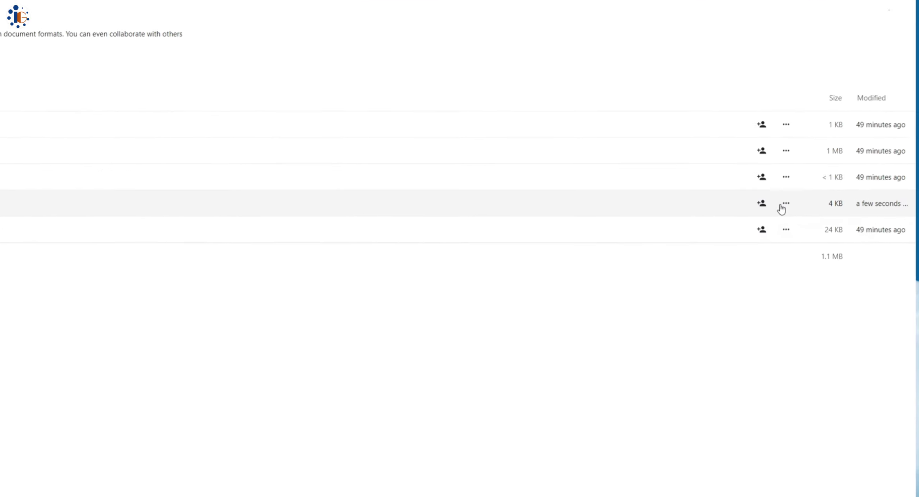
# Show test.xlsx's details and review its current and earlier admin versions
pyautogui.click(784, 203)
pyautogui.click(772, 250)
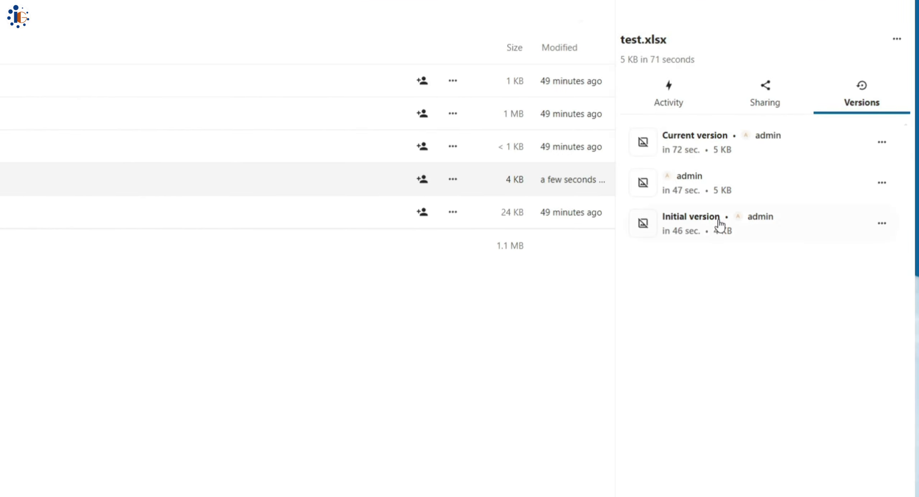
pyautogui.click(882, 143)
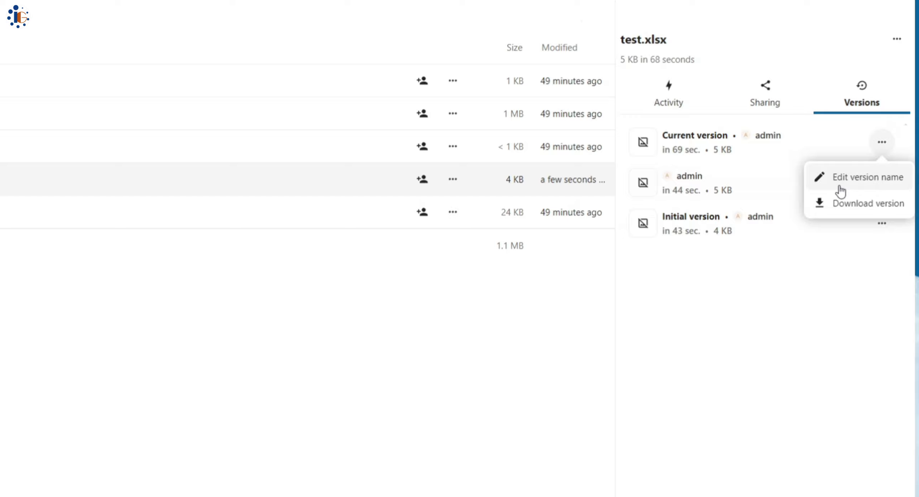
pyautogui.click(822, 294)
pyautogui.click(882, 182)
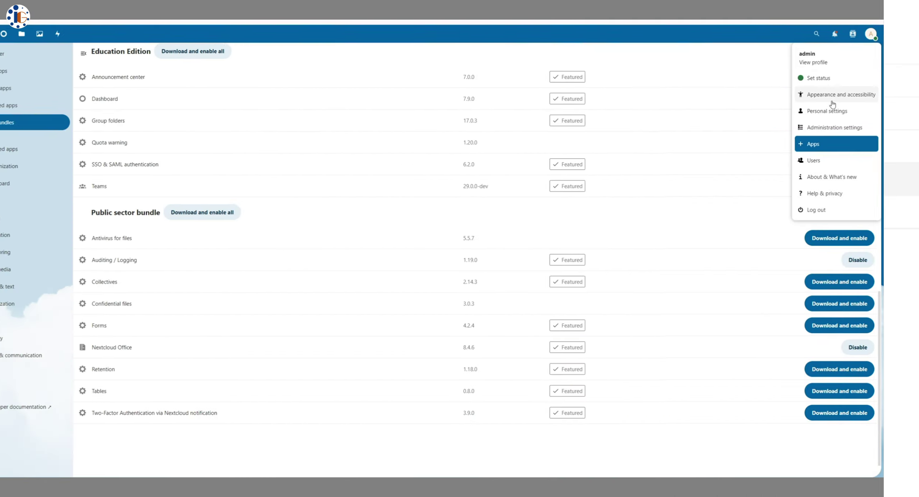
# On the accounts page, create a new group named IT
pyautogui.click(851, 161)
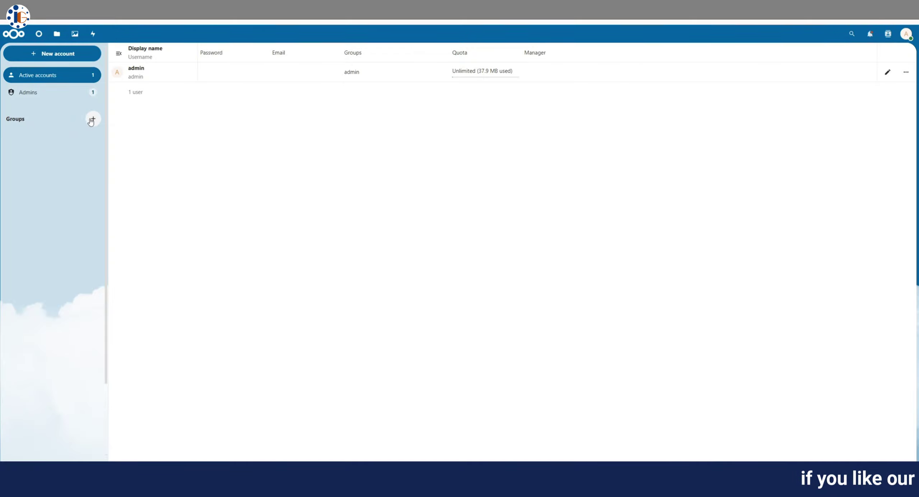
pyautogui.write('IT')
pyautogui.press('Return')
# Add a new account in IT with username and password, a 10 GB quota and admin as manager
pyautogui.click(52, 53)
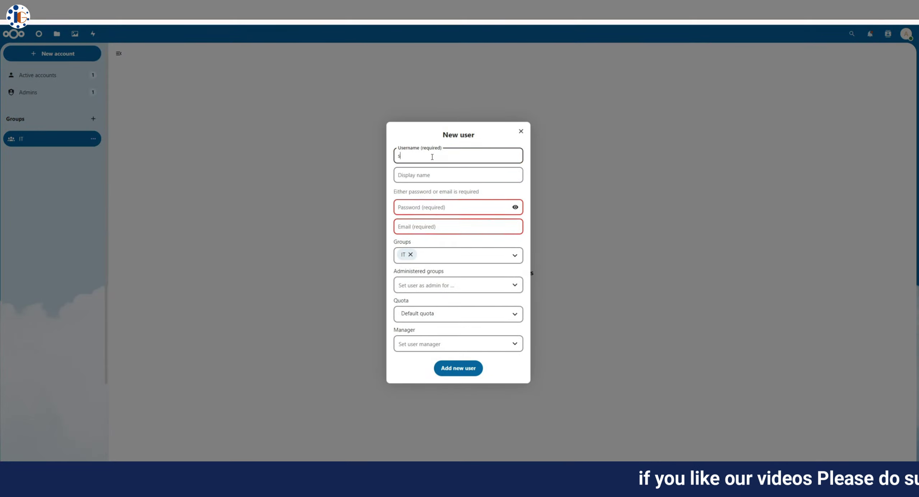
pyautogui.write('Su')
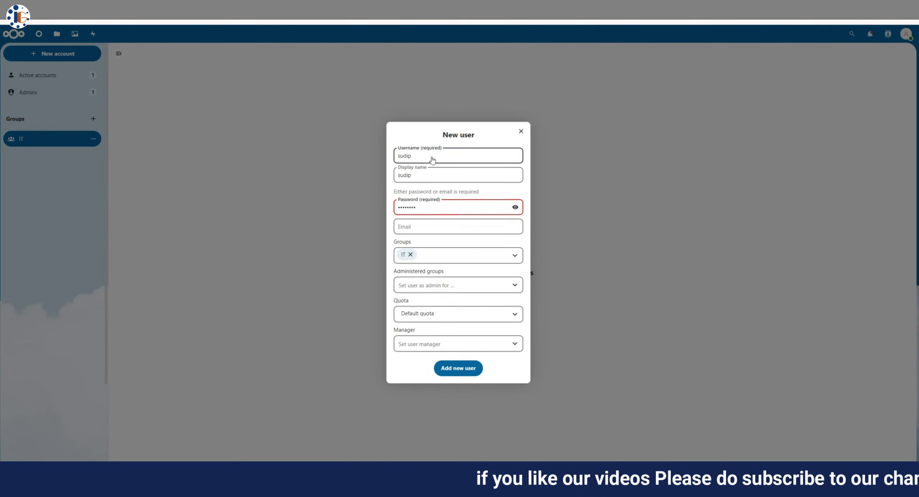
pyautogui.click(453, 226)
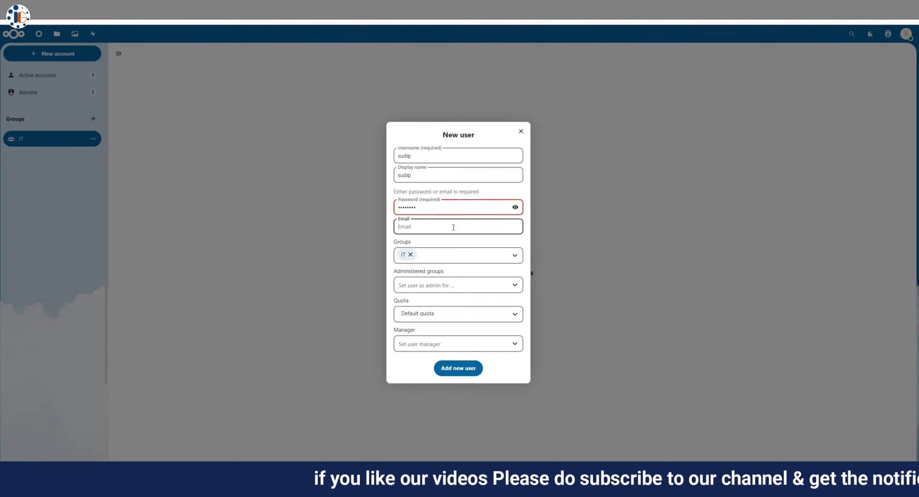
pyautogui.click(445, 287)
pyautogui.click(454, 314)
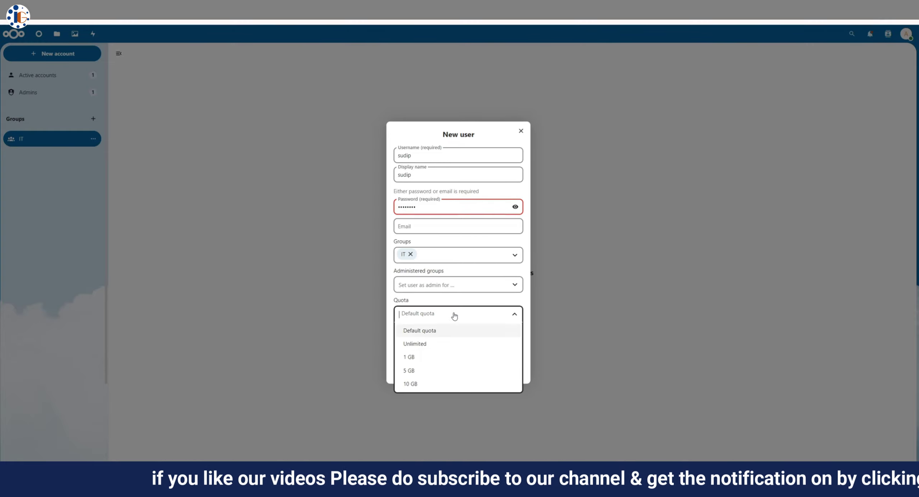
pyautogui.click(410, 384)
pyautogui.click(449, 343)
pyautogui.click(421, 363)
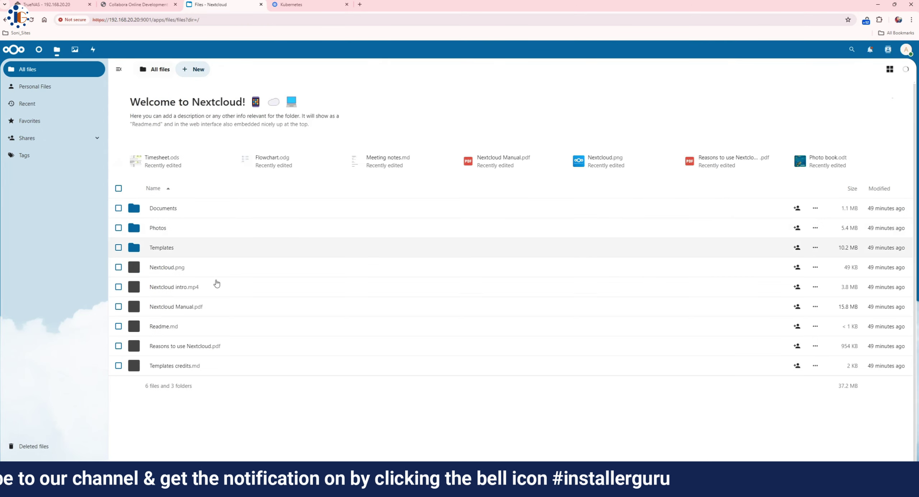
# Upload 15aug.jpg and man2.jpg, then preview each image
pyautogui.click(185, 74)
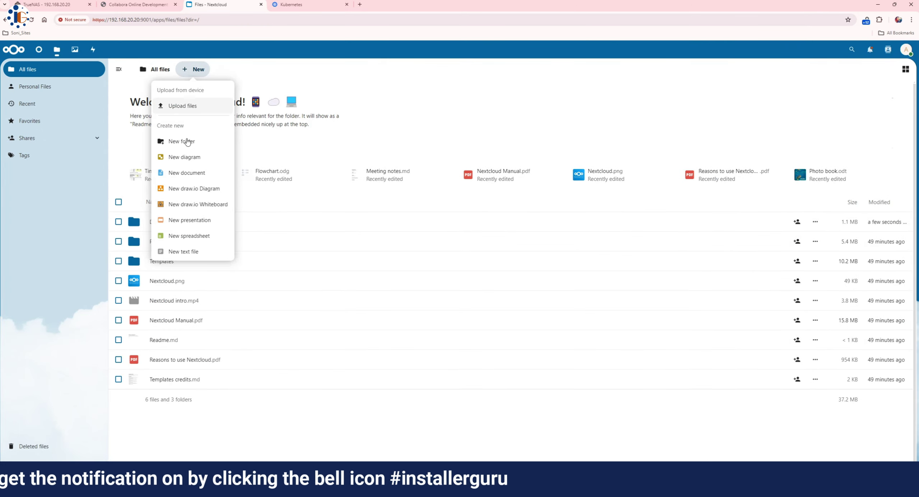
pyautogui.click(174, 105)
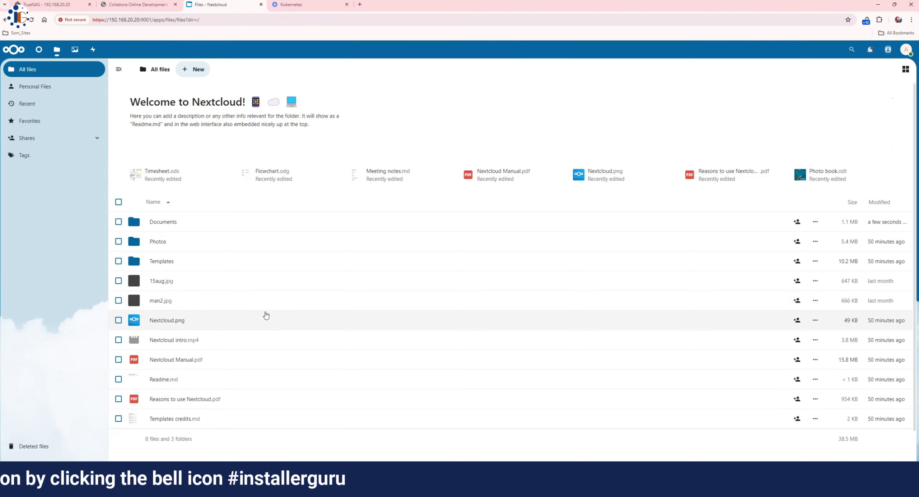
pyautogui.click(169, 281)
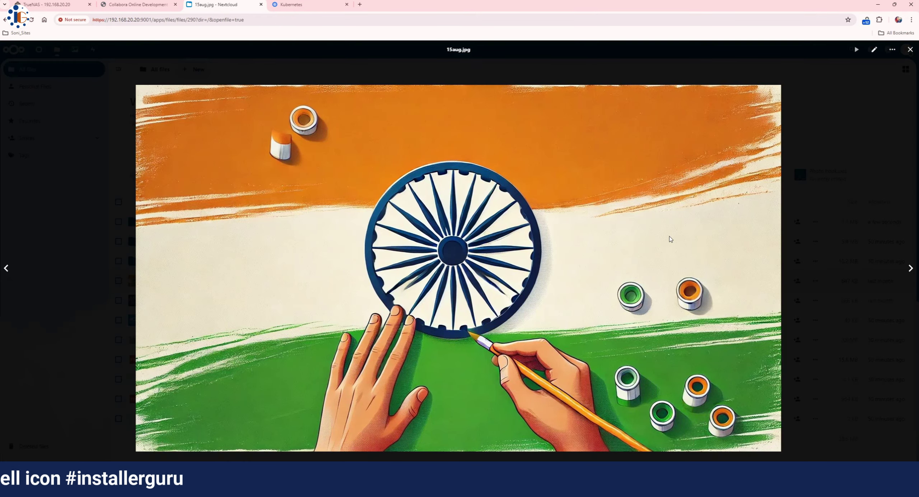
pyautogui.click(907, 50)
pyautogui.click(183, 301)
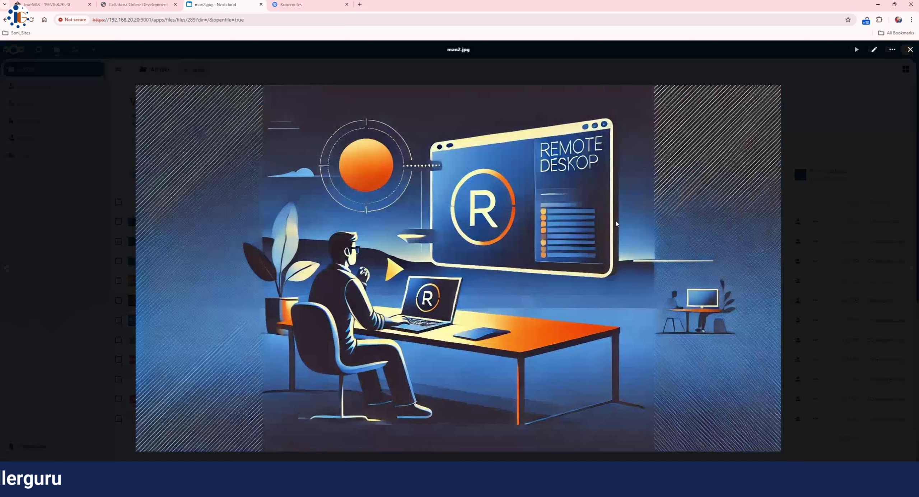
pyautogui.click(910, 51)
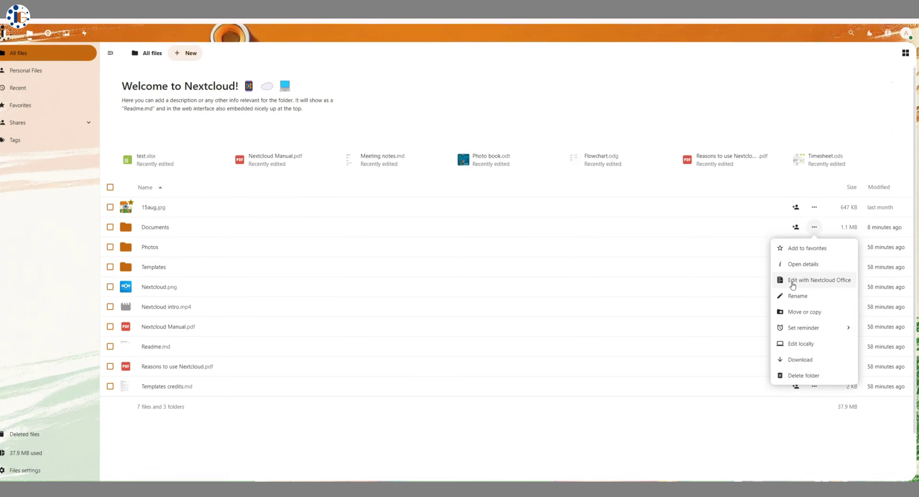
# Share Documents with the new user: custom read/create rights, expiry 18-Sep-2024, and a test note
pyautogui.click(810, 262)
pyautogui.click(857, 90)
pyautogui.click(774, 135)
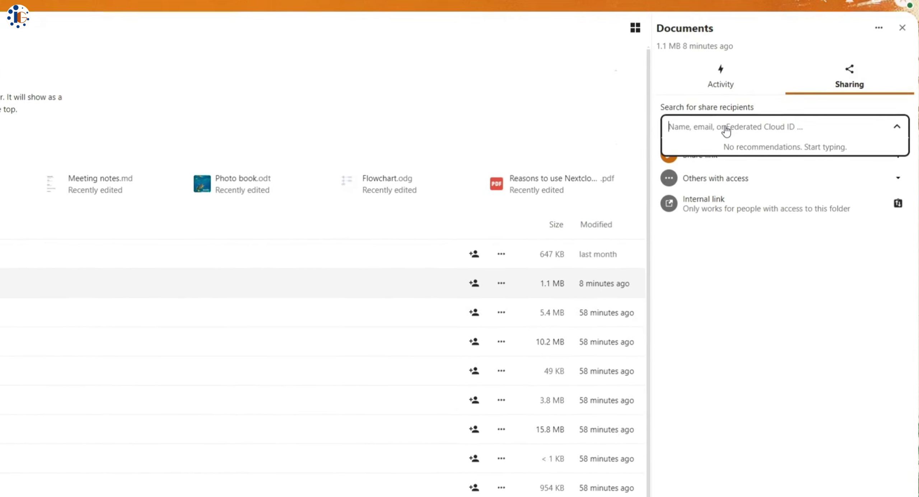
pyautogui.write('sudip')
pyautogui.click(782, 162)
pyautogui.click(686, 192)
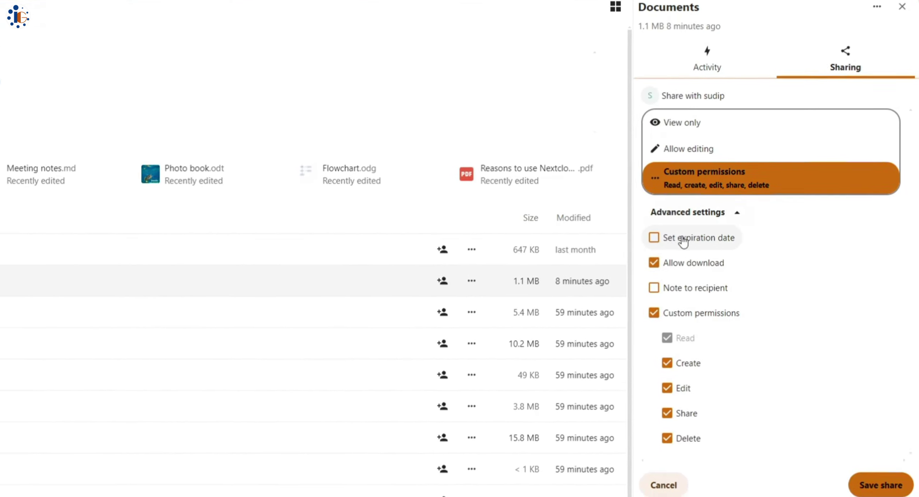
pyautogui.click(683, 241)
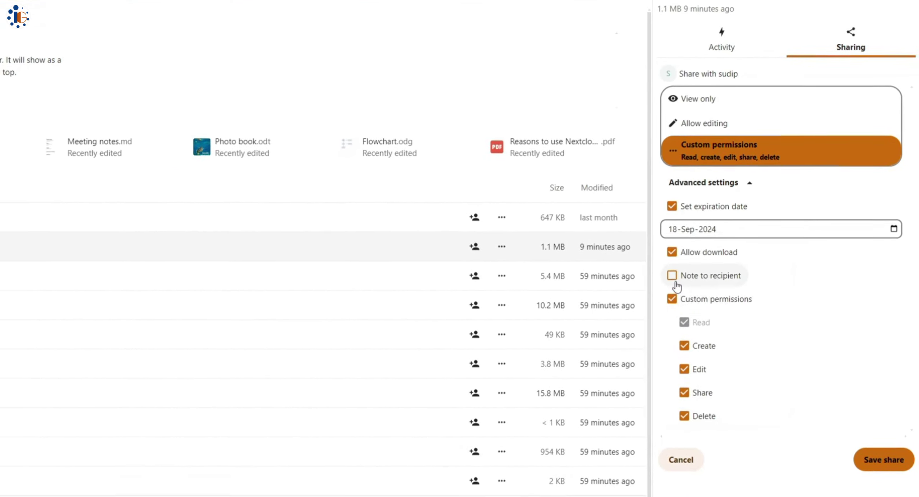
pyautogui.click(675, 283)
pyautogui.click(702, 310)
pyautogui.write('This is a test share')
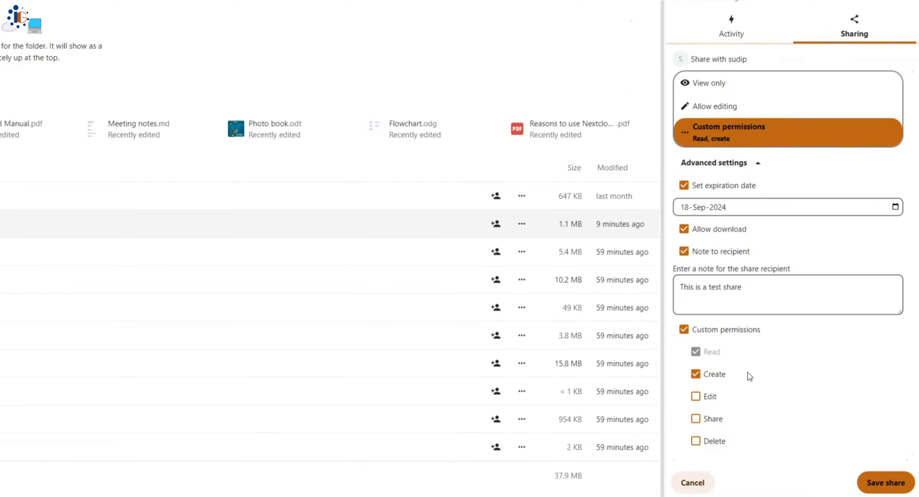
pyautogui.click(868, 481)
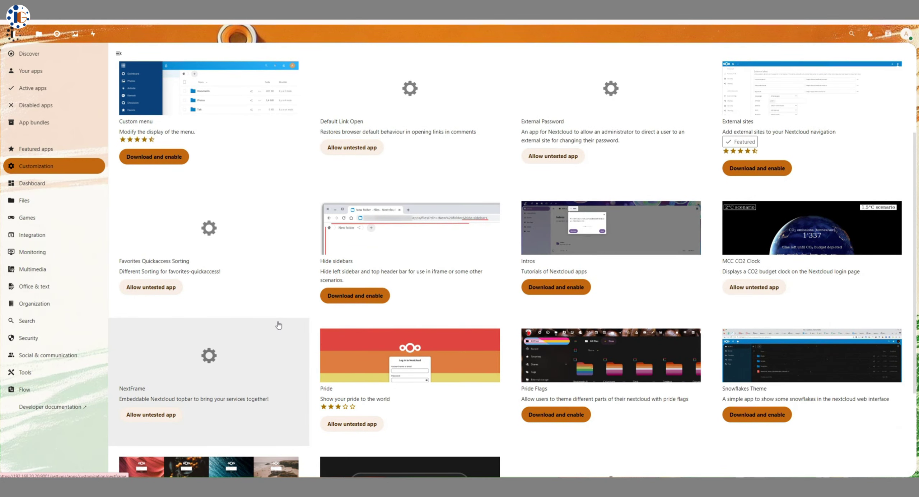
# View the Dashboard apps, create a draw.io diagram from a flowchart template, then exit the editor
pyautogui.scroll(-3, 278, 323)
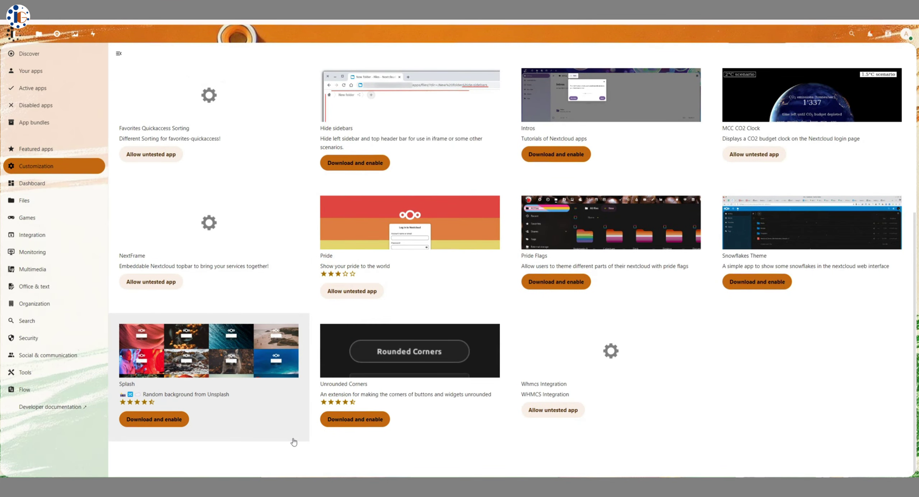
pyautogui.click(32, 183)
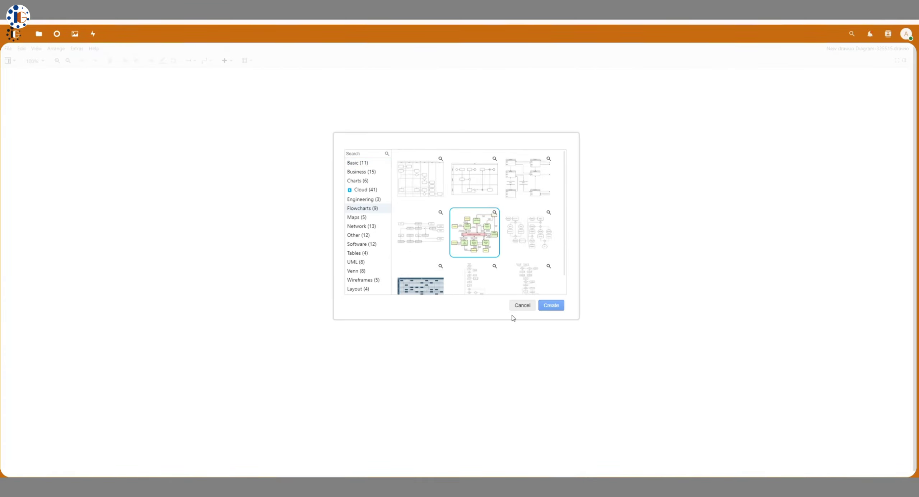
pyautogui.doubleClick(443, 271)
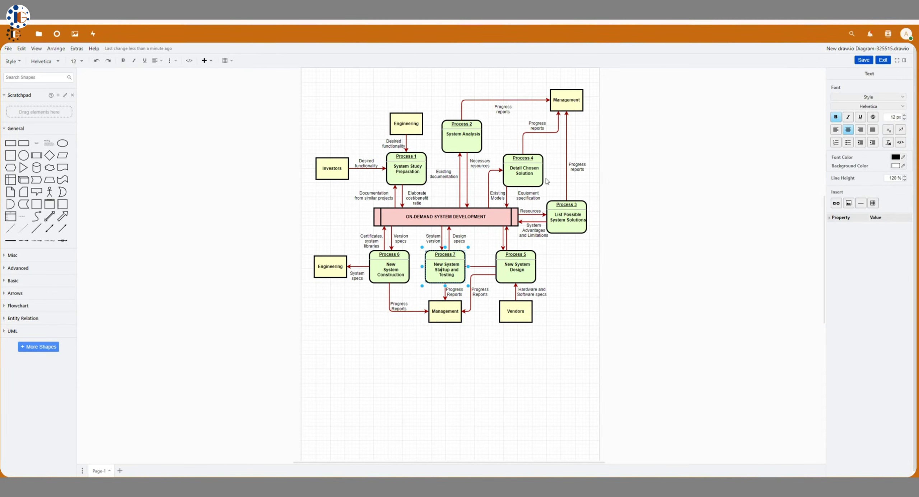
pyautogui.click(883, 60)
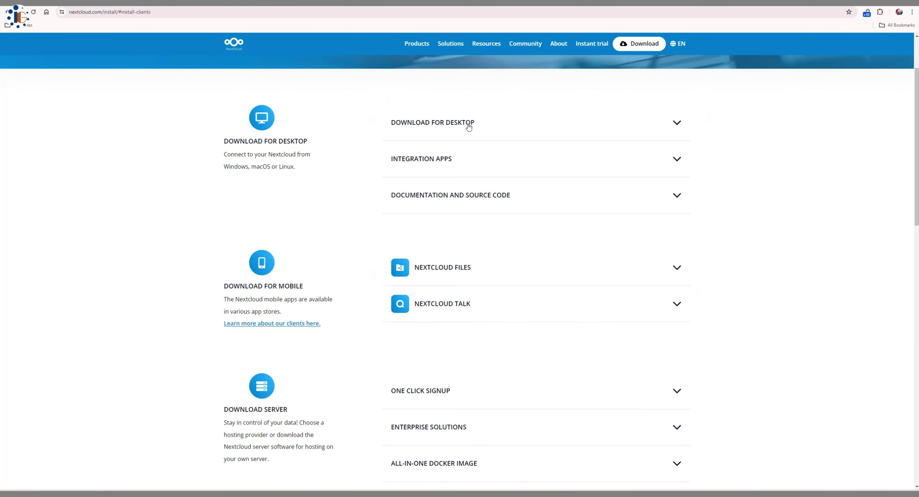
# Expand Desktop, Nextcloud Files, Nextcloud Talk, Integration Apps, and Documentation and Source Code downloads
pyautogui.click(468, 123)
pyautogui.scroll(-3, 473, 341)
pyautogui.click(463, 307)
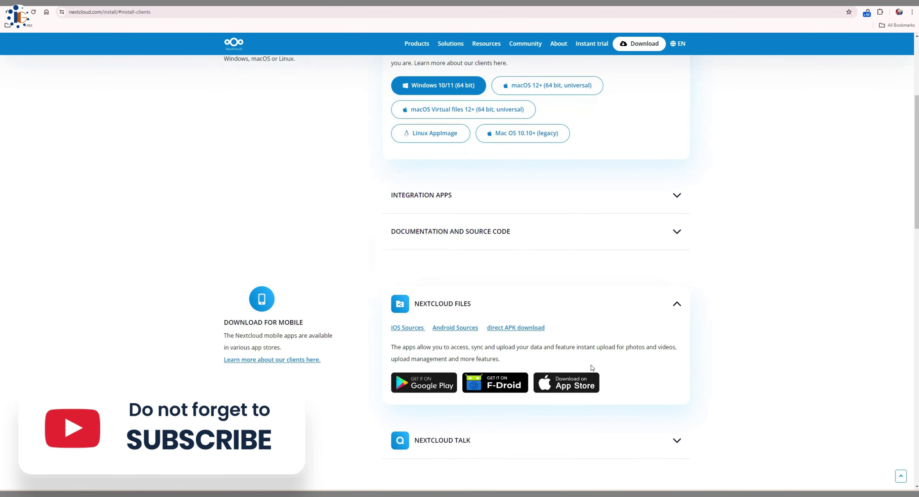
pyautogui.scroll(3, 591, 367)
pyautogui.scroll(-5, 560, 377)
pyautogui.click(531, 370)
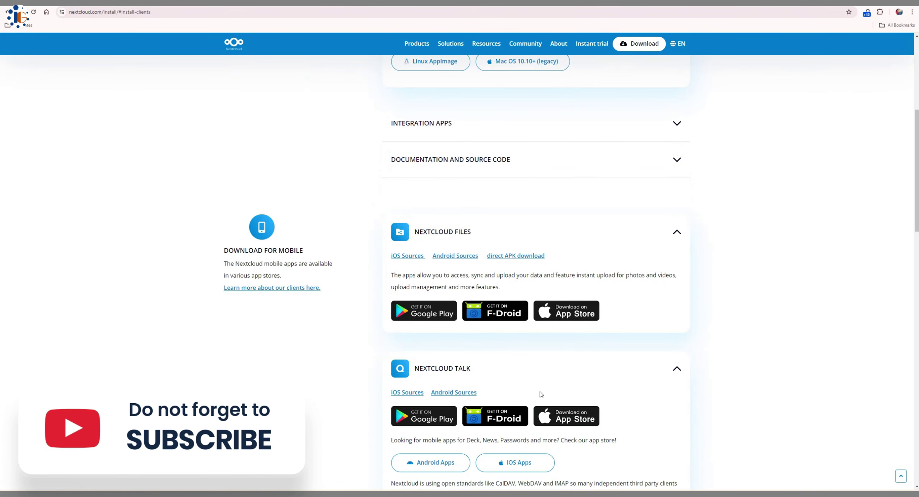
pyautogui.scroll(4, 538, 388)
pyautogui.click(531, 266)
pyautogui.click(539, 377)
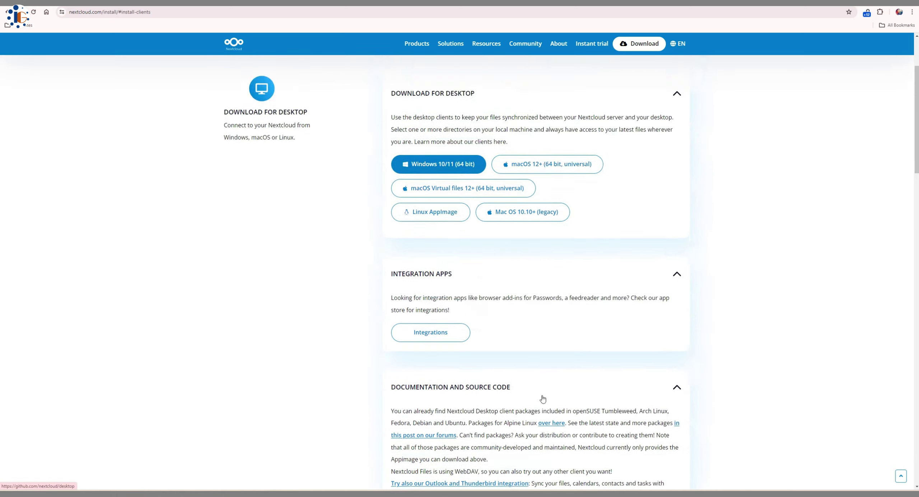